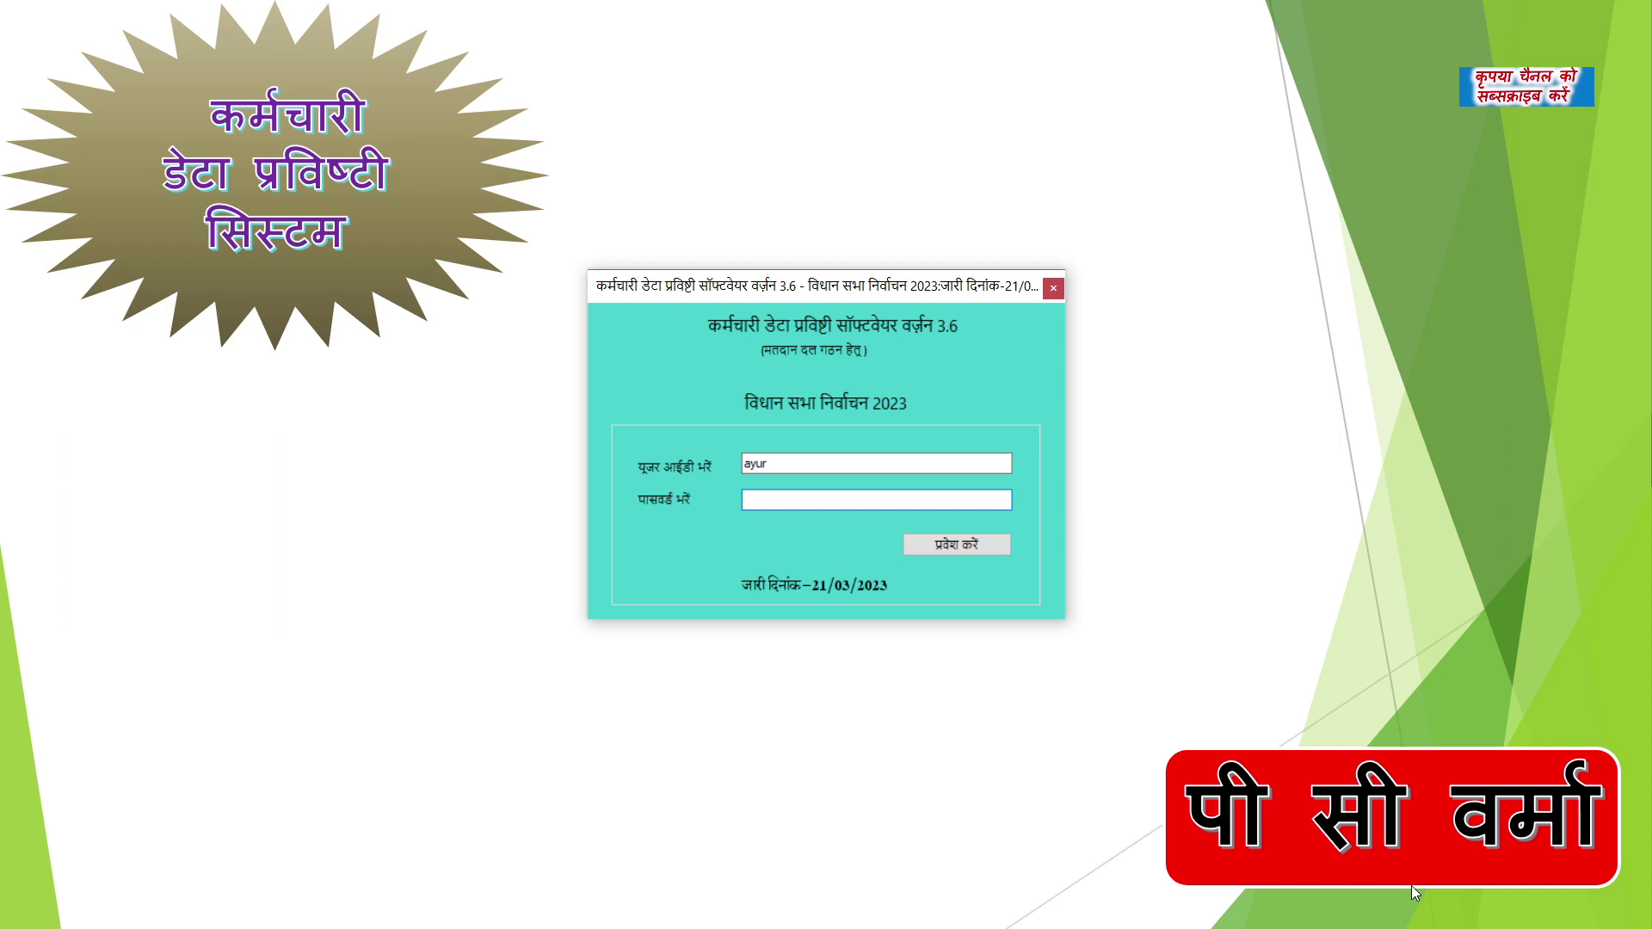
- Enter the account password and log in to the employee data entry system
{"action": "type", "text": "**********"}
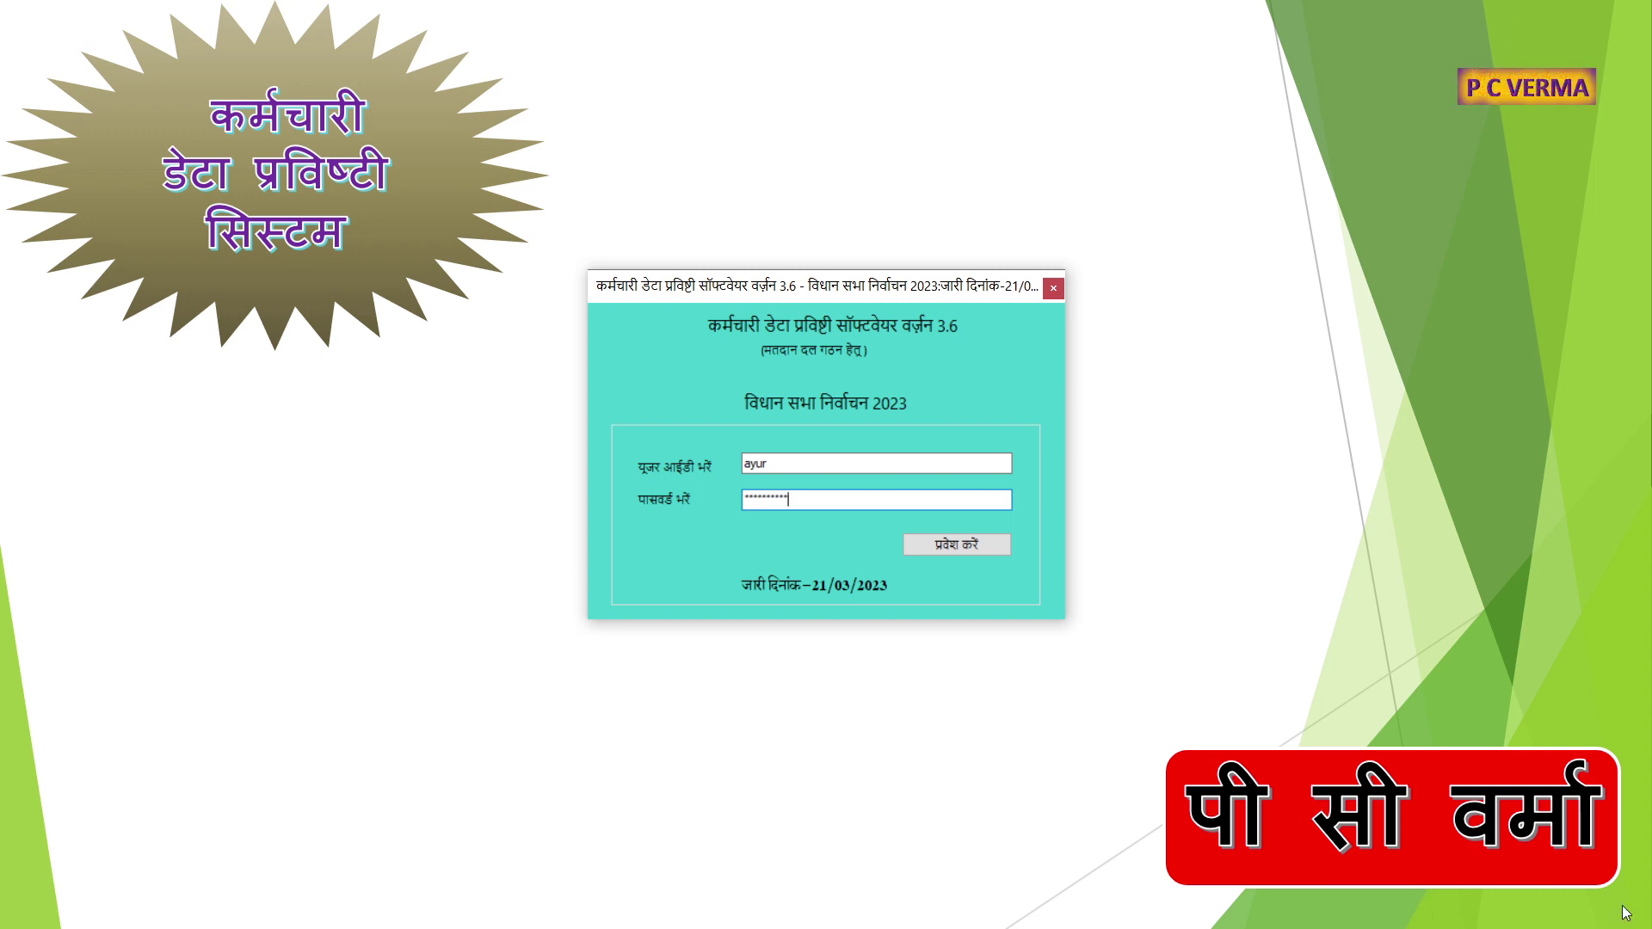
{"action": "left_click", "coordinate": [921, 546]}
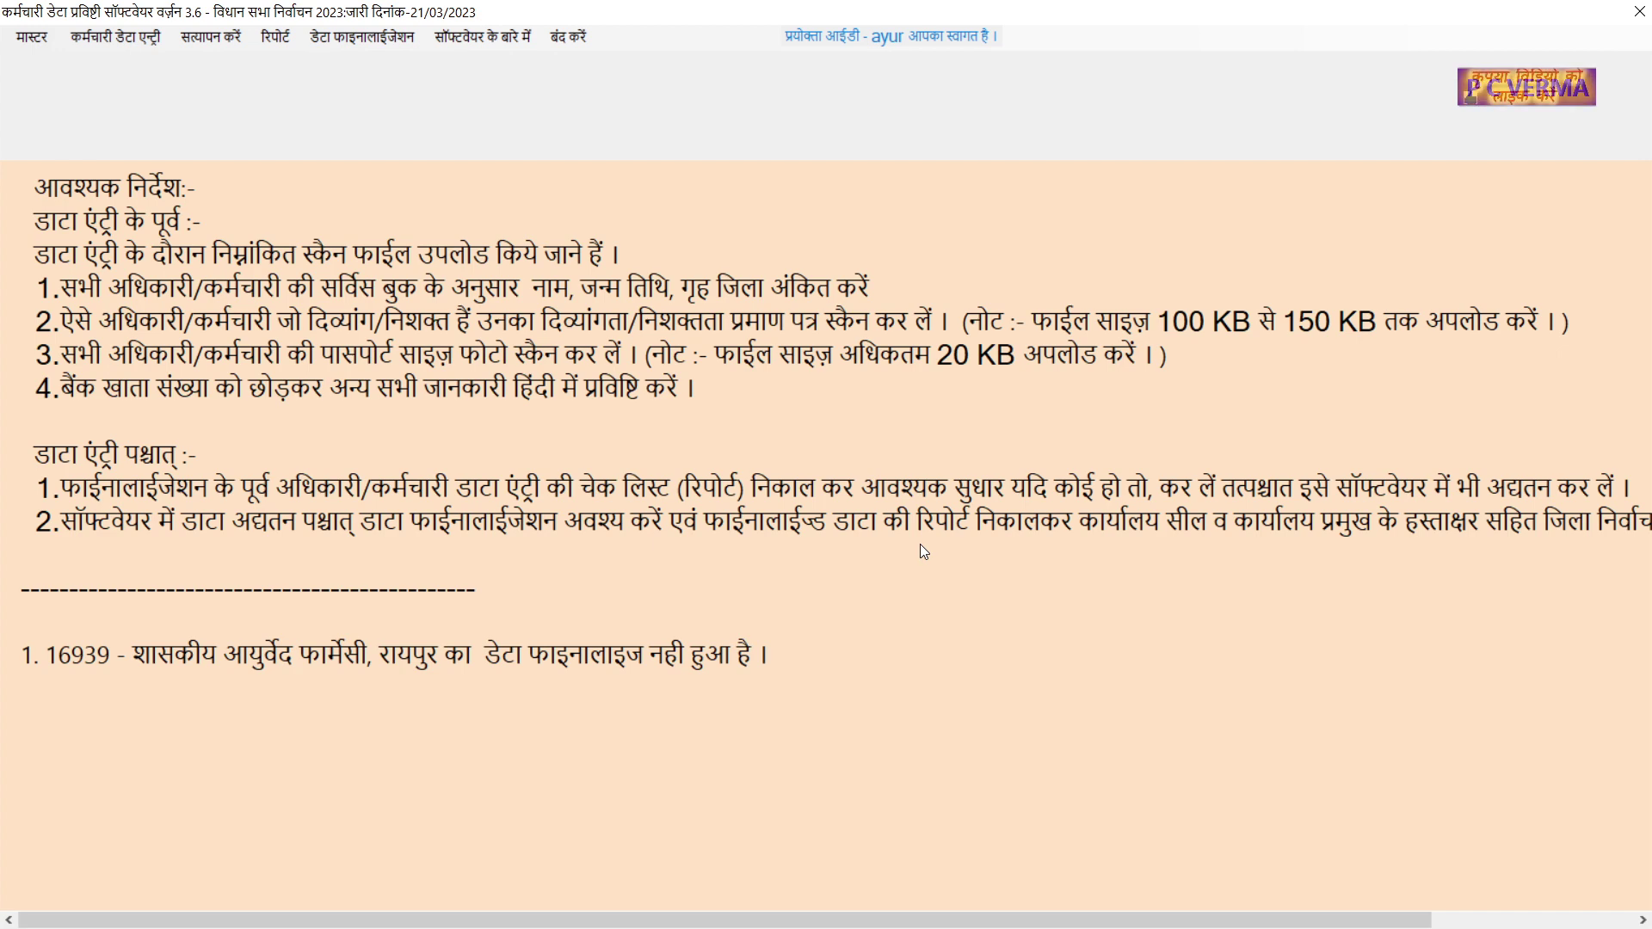
- Open the कर्मचारी डेटा एन्ट्री form and select the office 16939 - शासकीय आयुर्वेद फार्मेसी, रायपुर for employee entry
{"action": "left_click", "coordinate": [44, 35]}
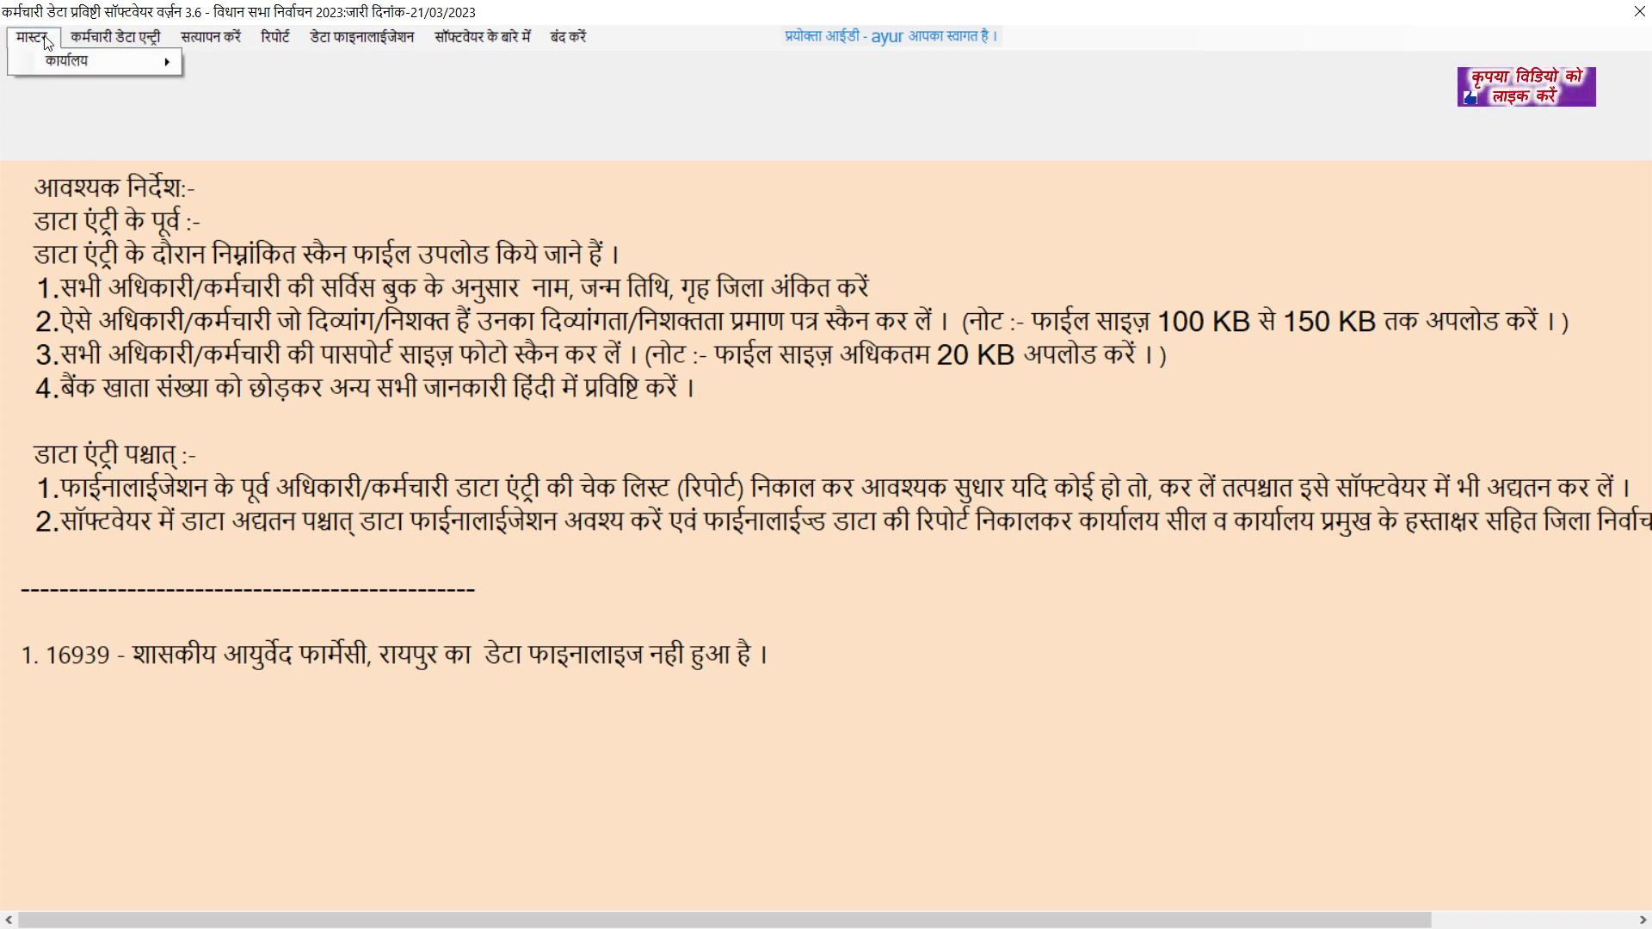
{"action": "mouse_move", "coordinate": [60, 64]}
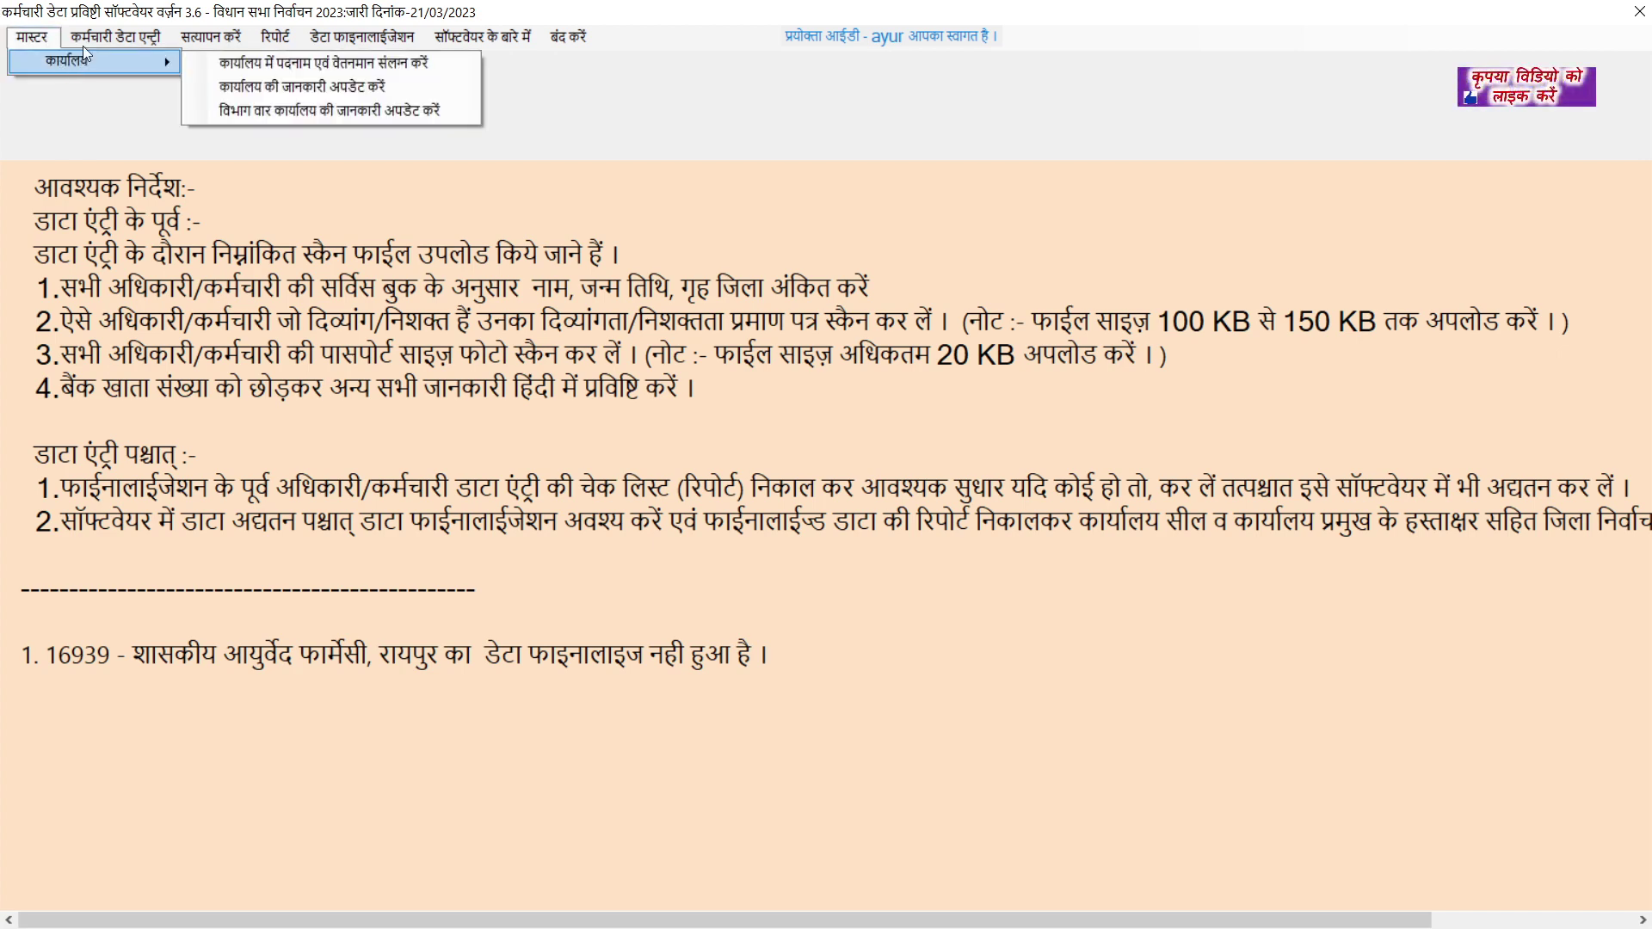
{"action": "mouse_move", "coordinate": [93, 39]}
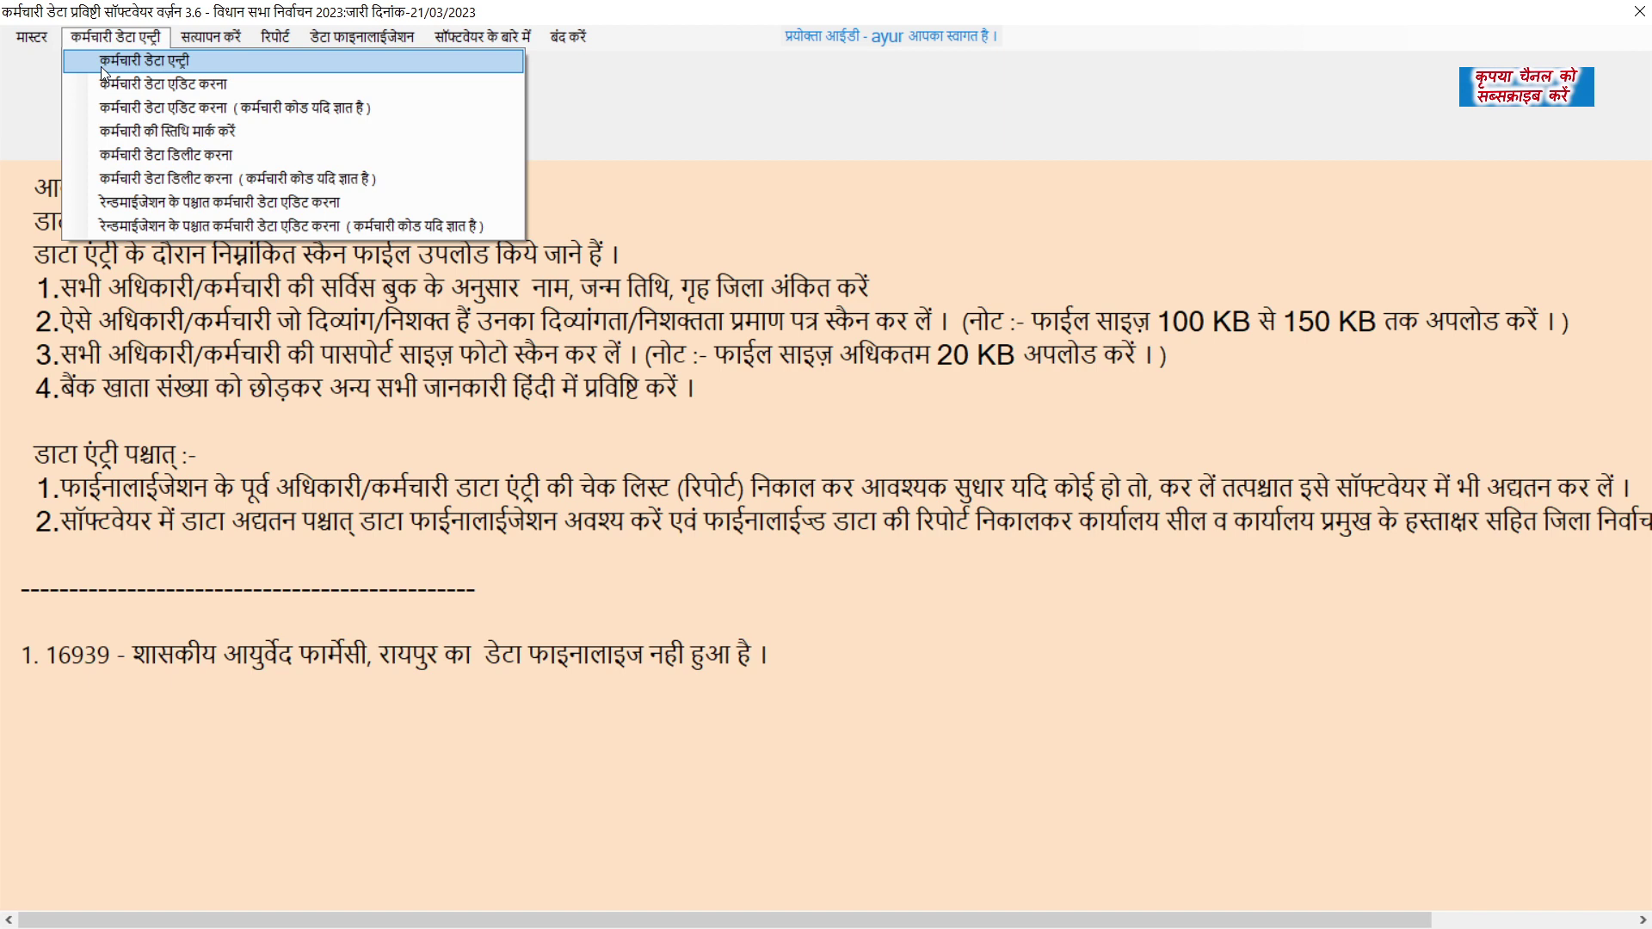
{"action": "left_click", "coordinate": [102, 67]}
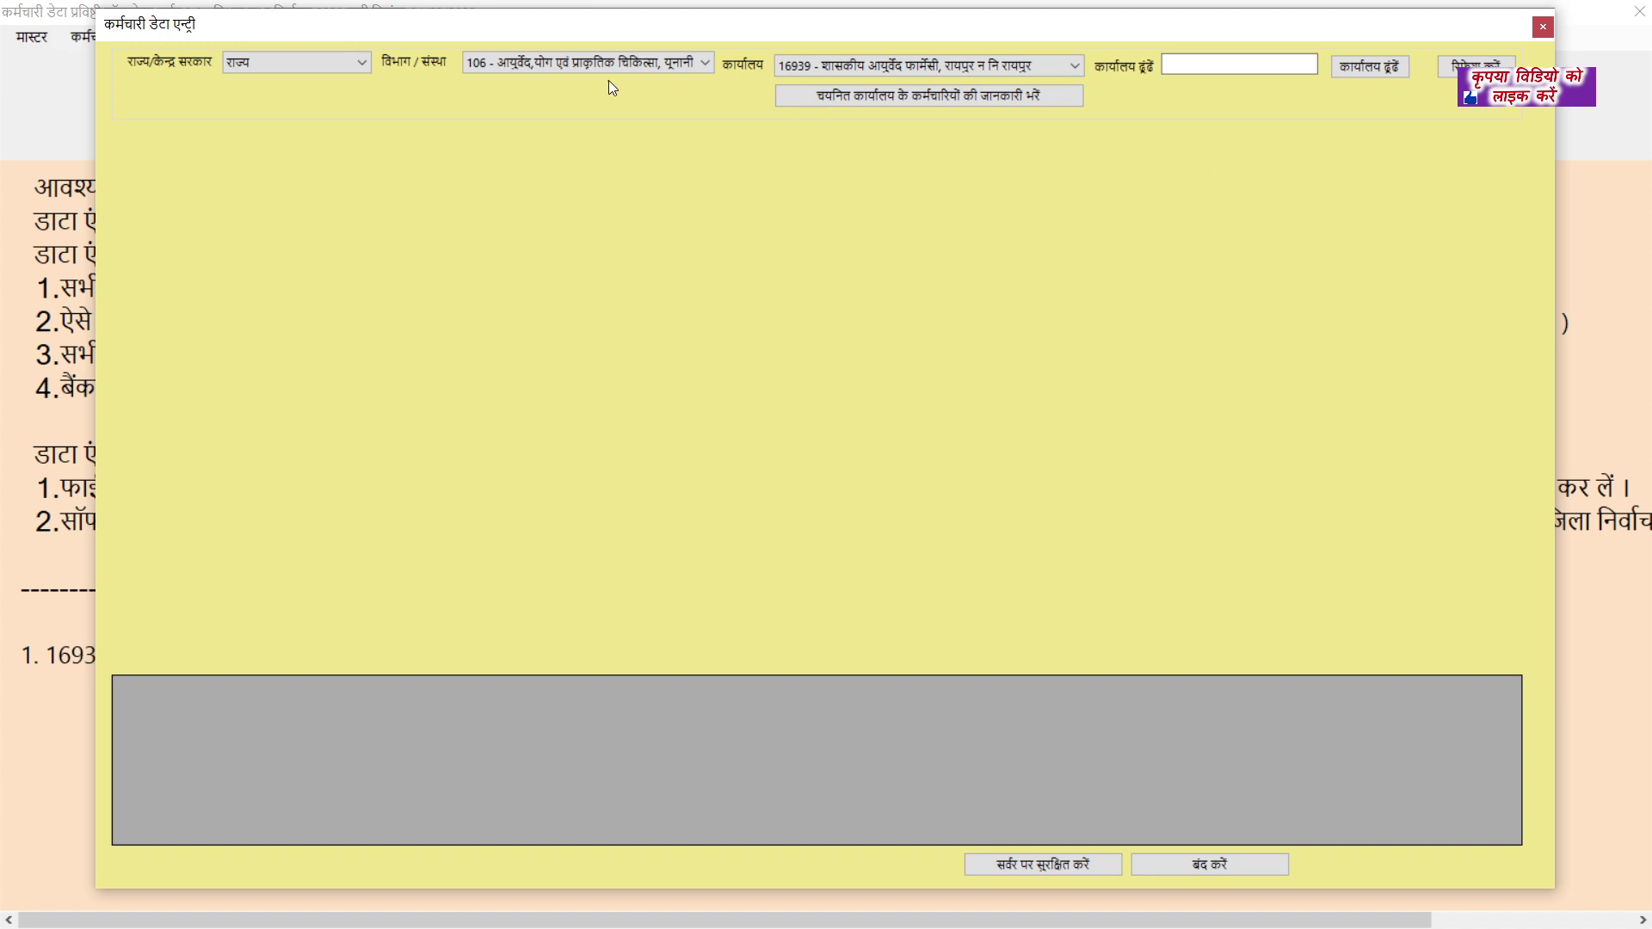
{"action": "left_click", "coordinate": [859, 66]}
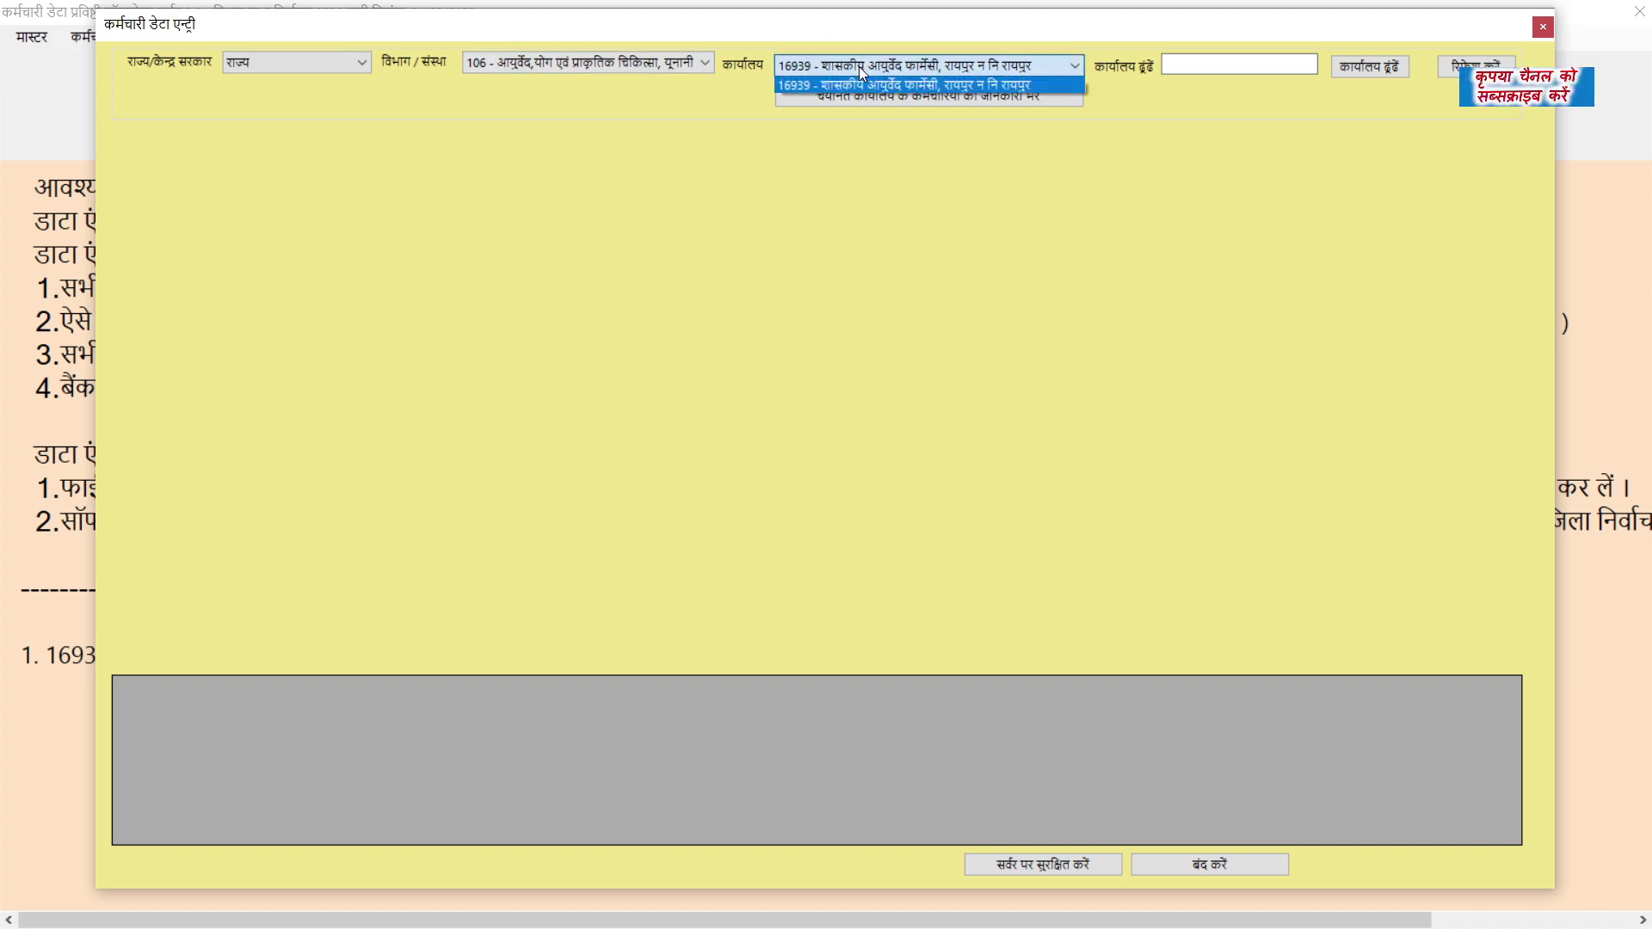
{"action": "left_click", "coordinate": [859, 69]}
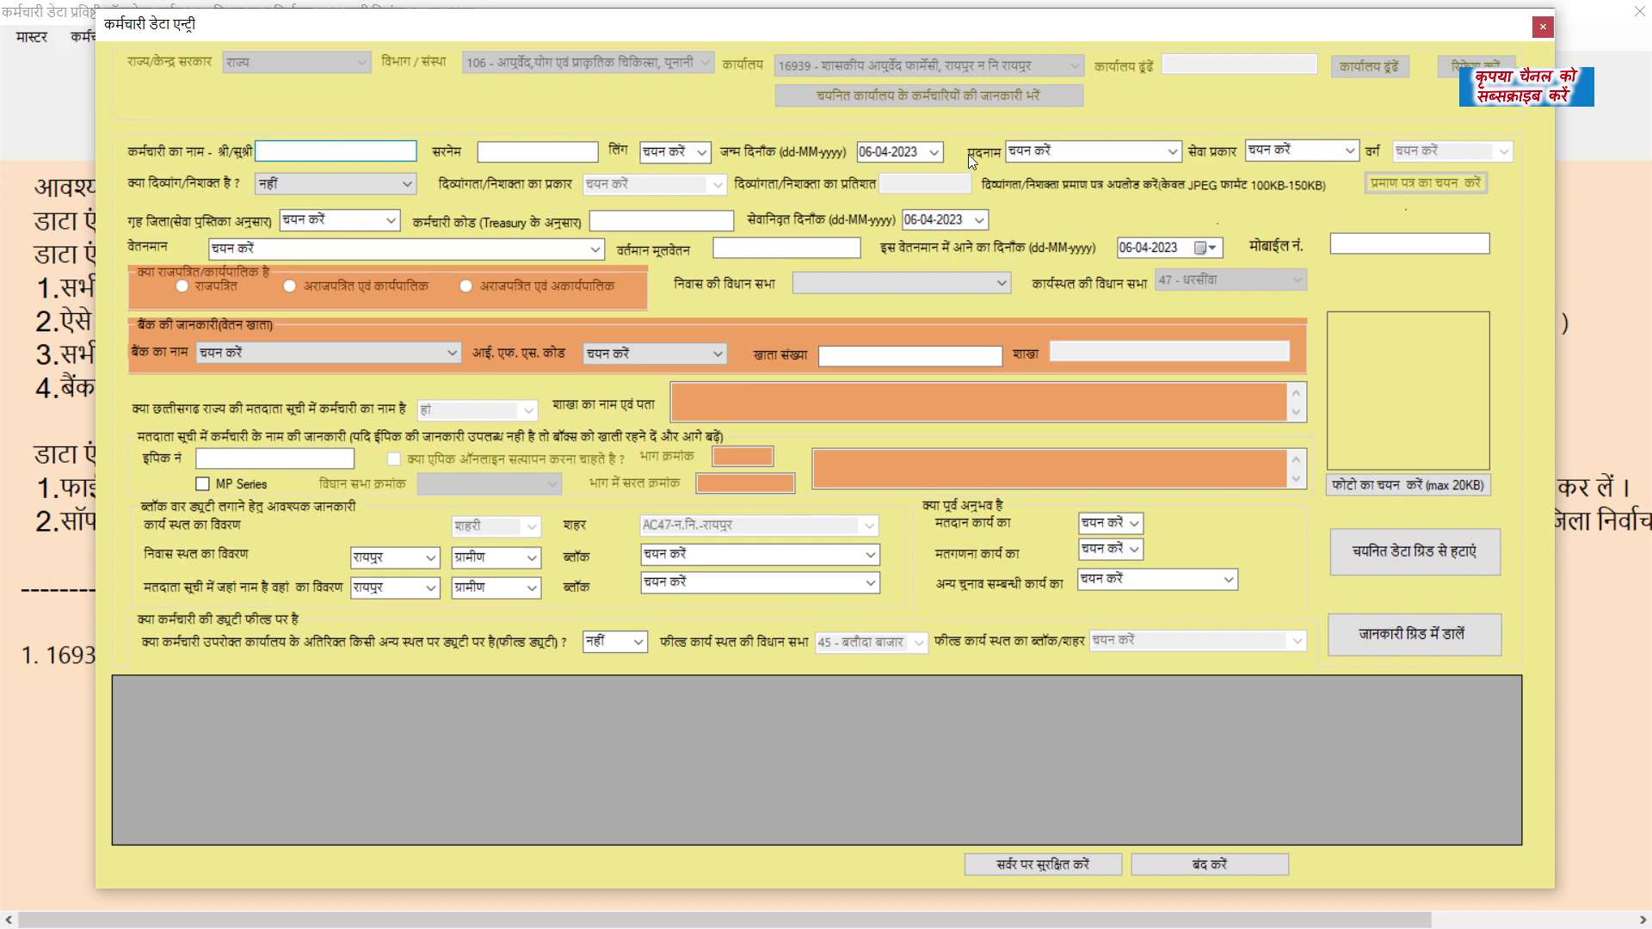
- Set the employee's service type (सेवा प्रकार) to नियमित and gender (लिंग) to पुरुष
{"action": "left_click", "coordinate": [1353, 149]}
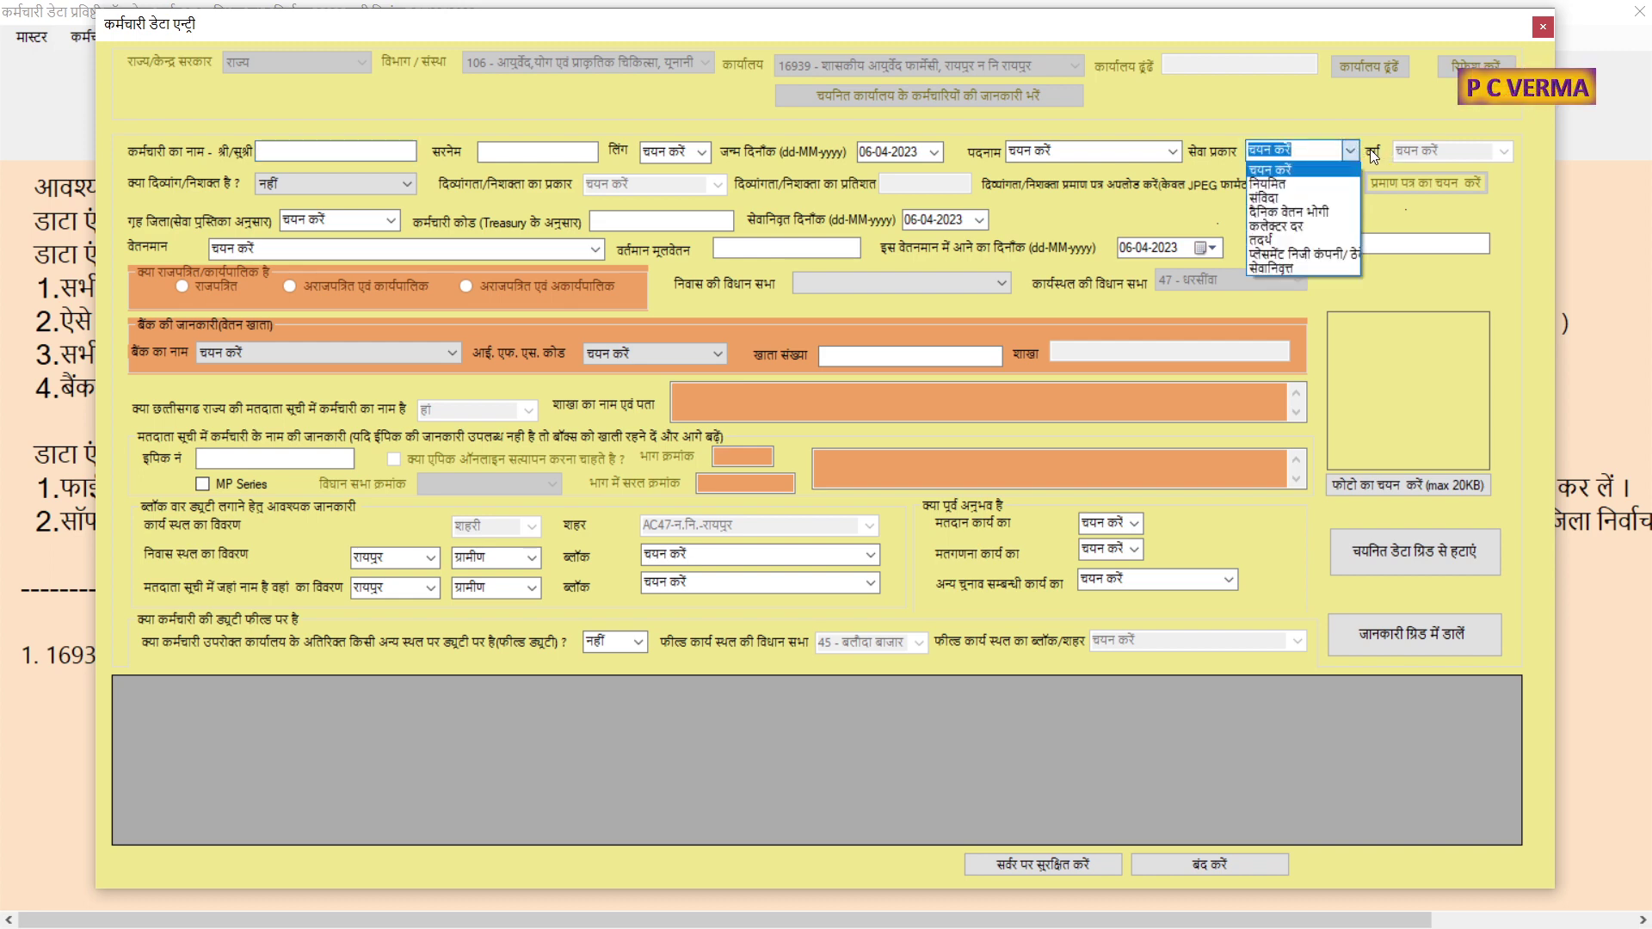
{"action": "left_click", "coordinate": [1370, 148]}
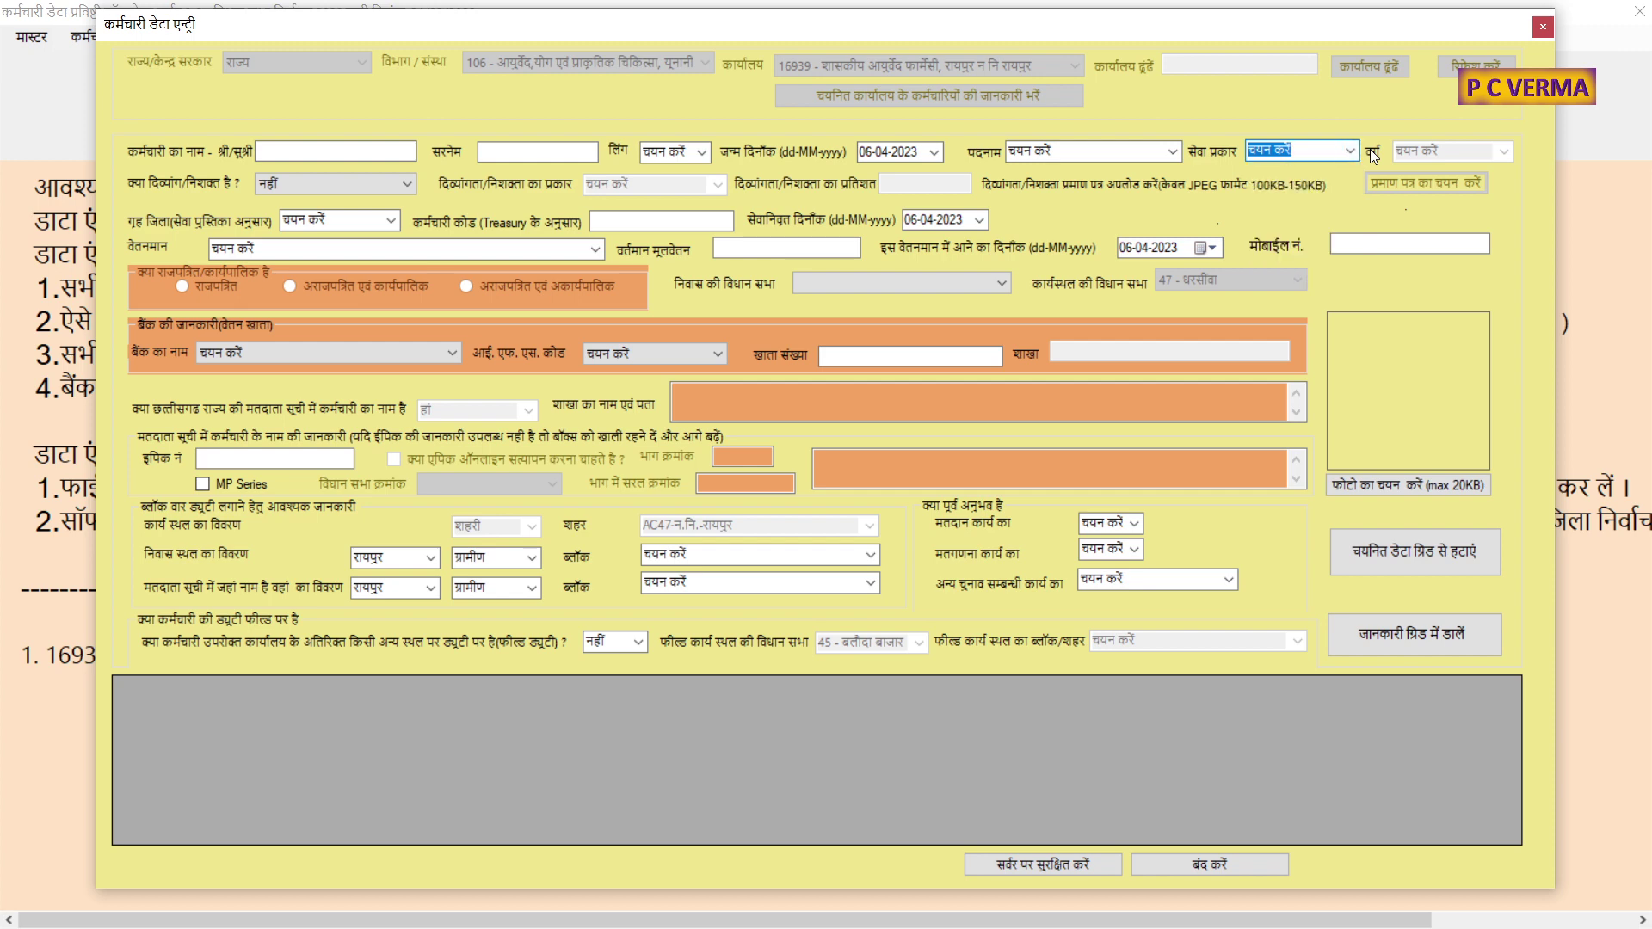
{"action": "left_click", "coordinate": [1351, 151]}
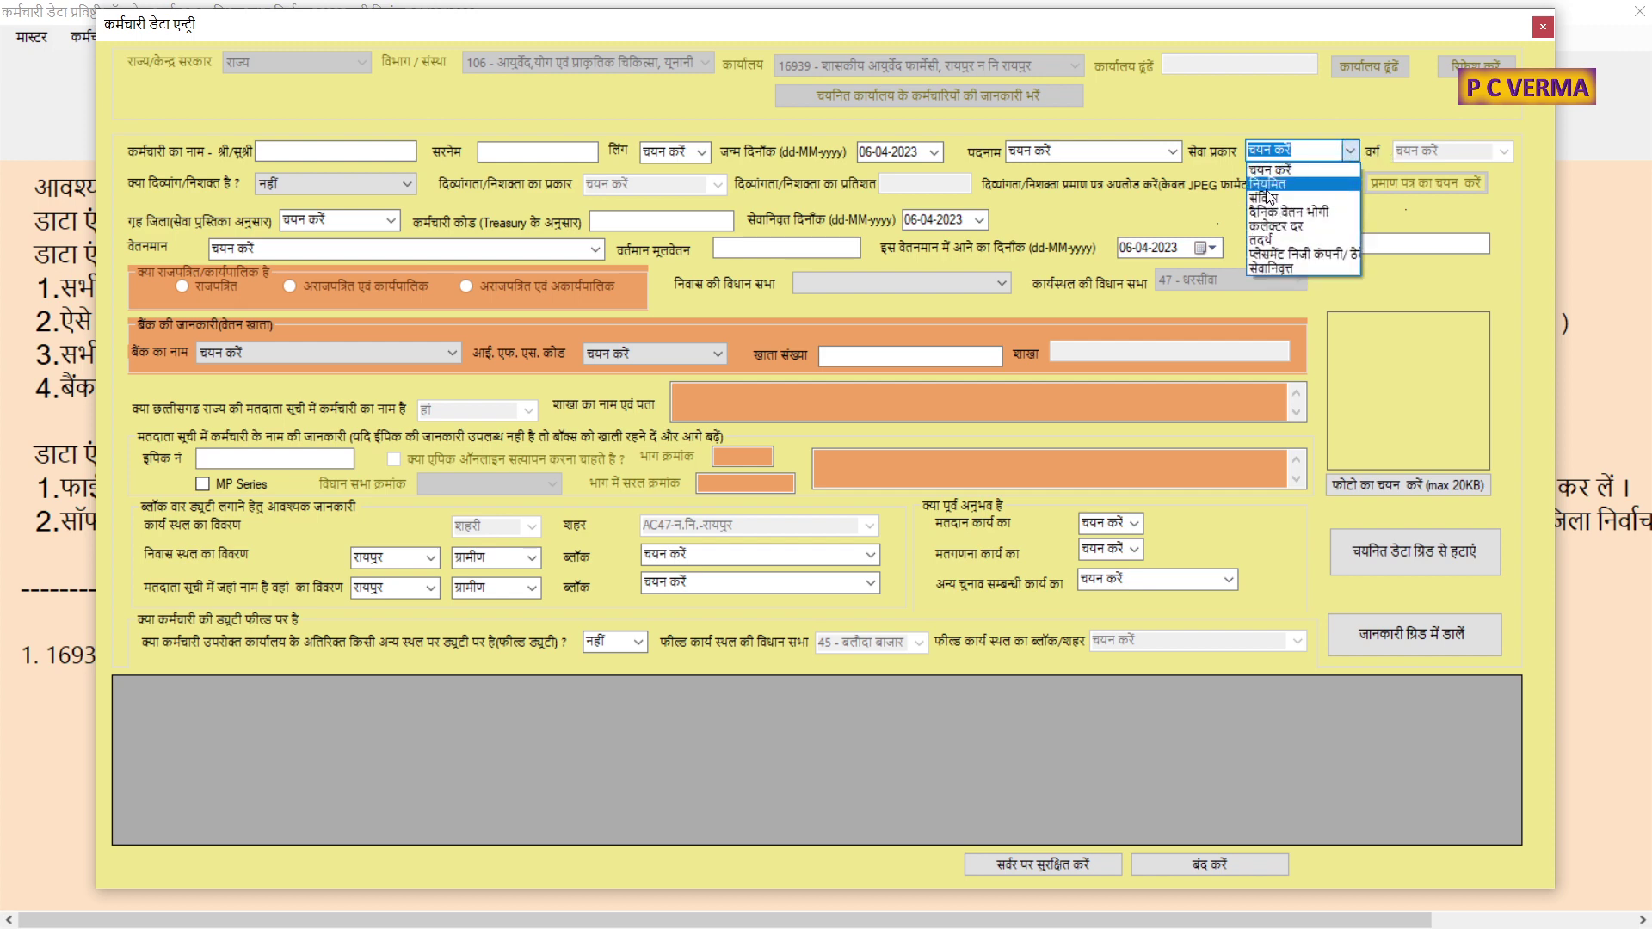
{"action": "left_click", "coordinate": [1266, 185]}
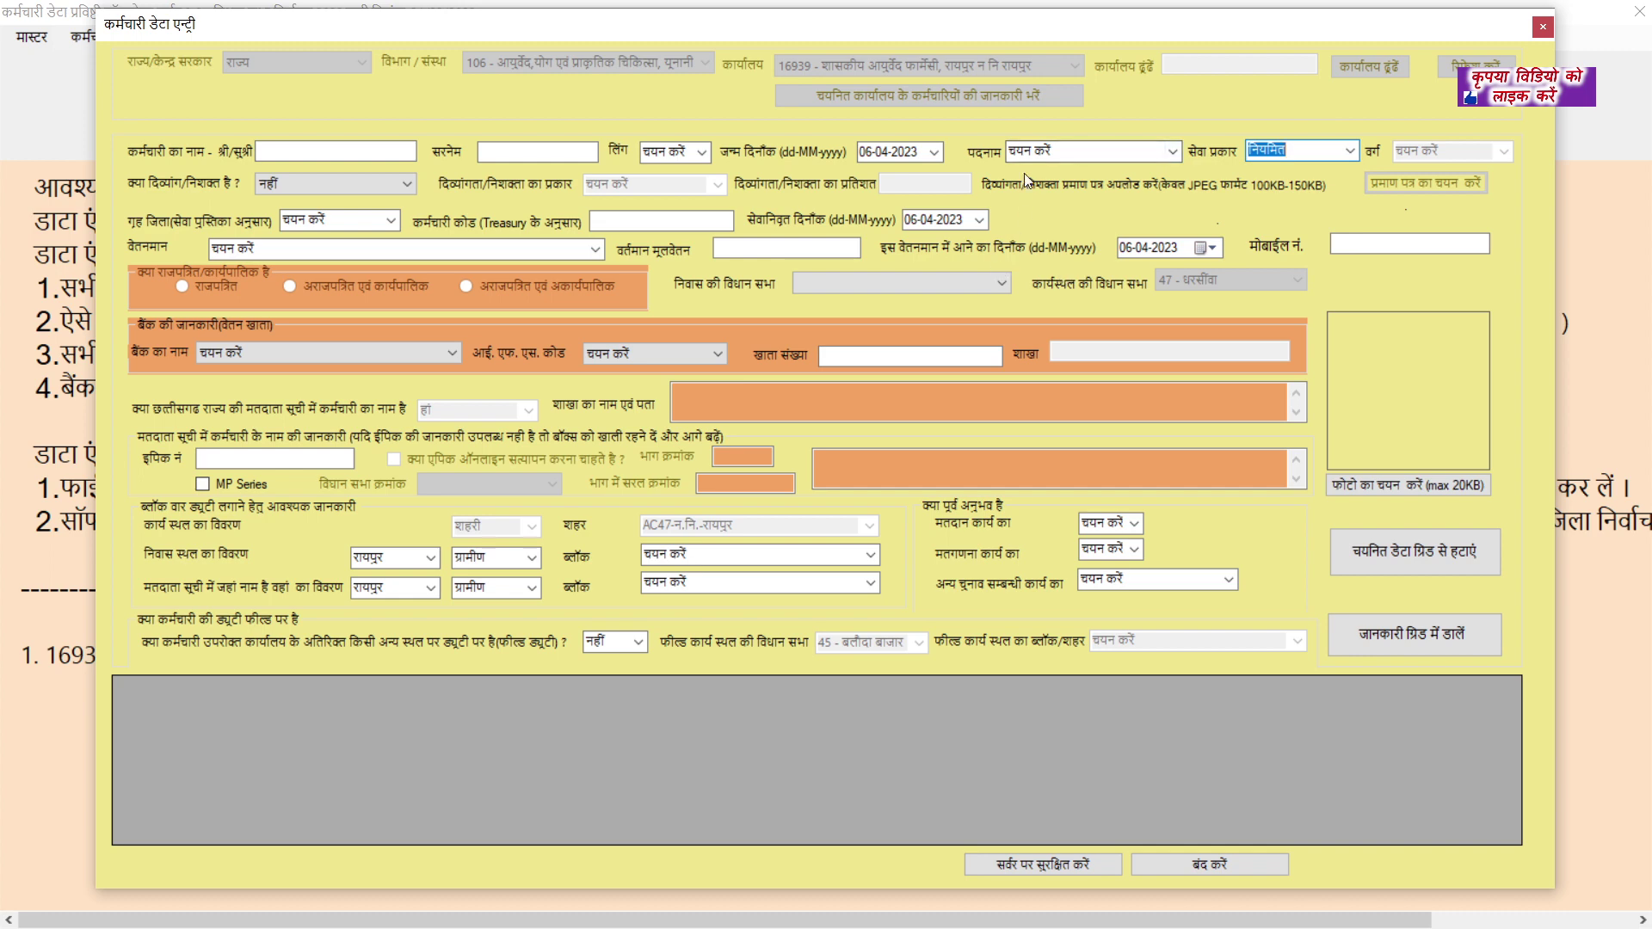
{"action": "left_click", "coordinate": [1007, 157]}
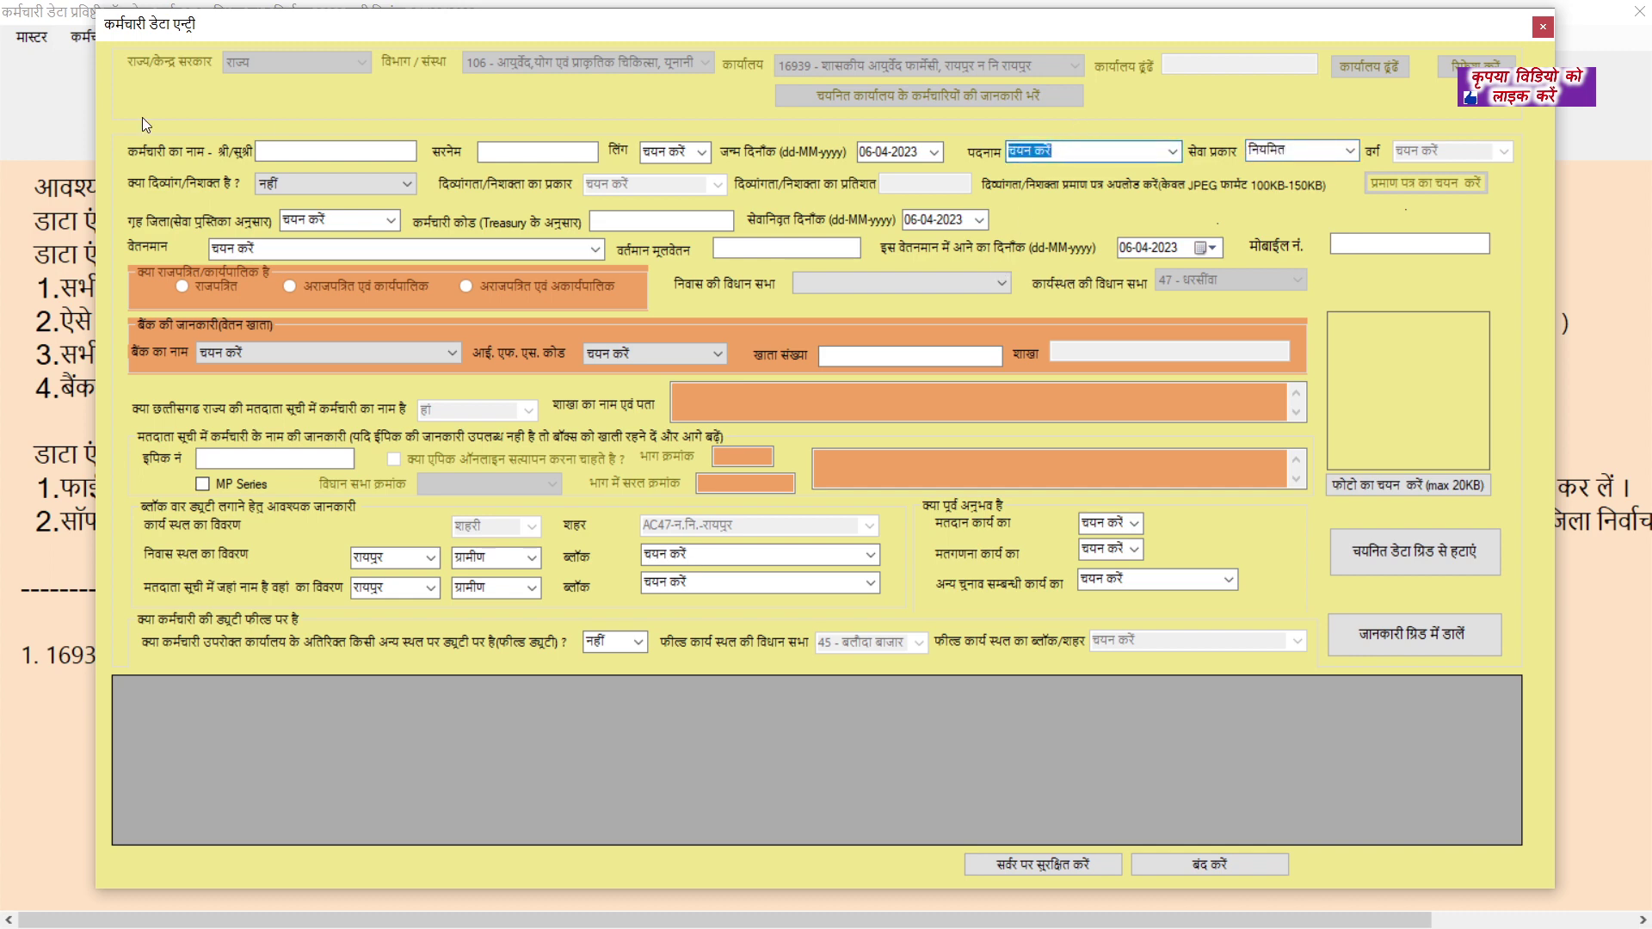
{"action": "left_click", "coordinate": [703, 153]}
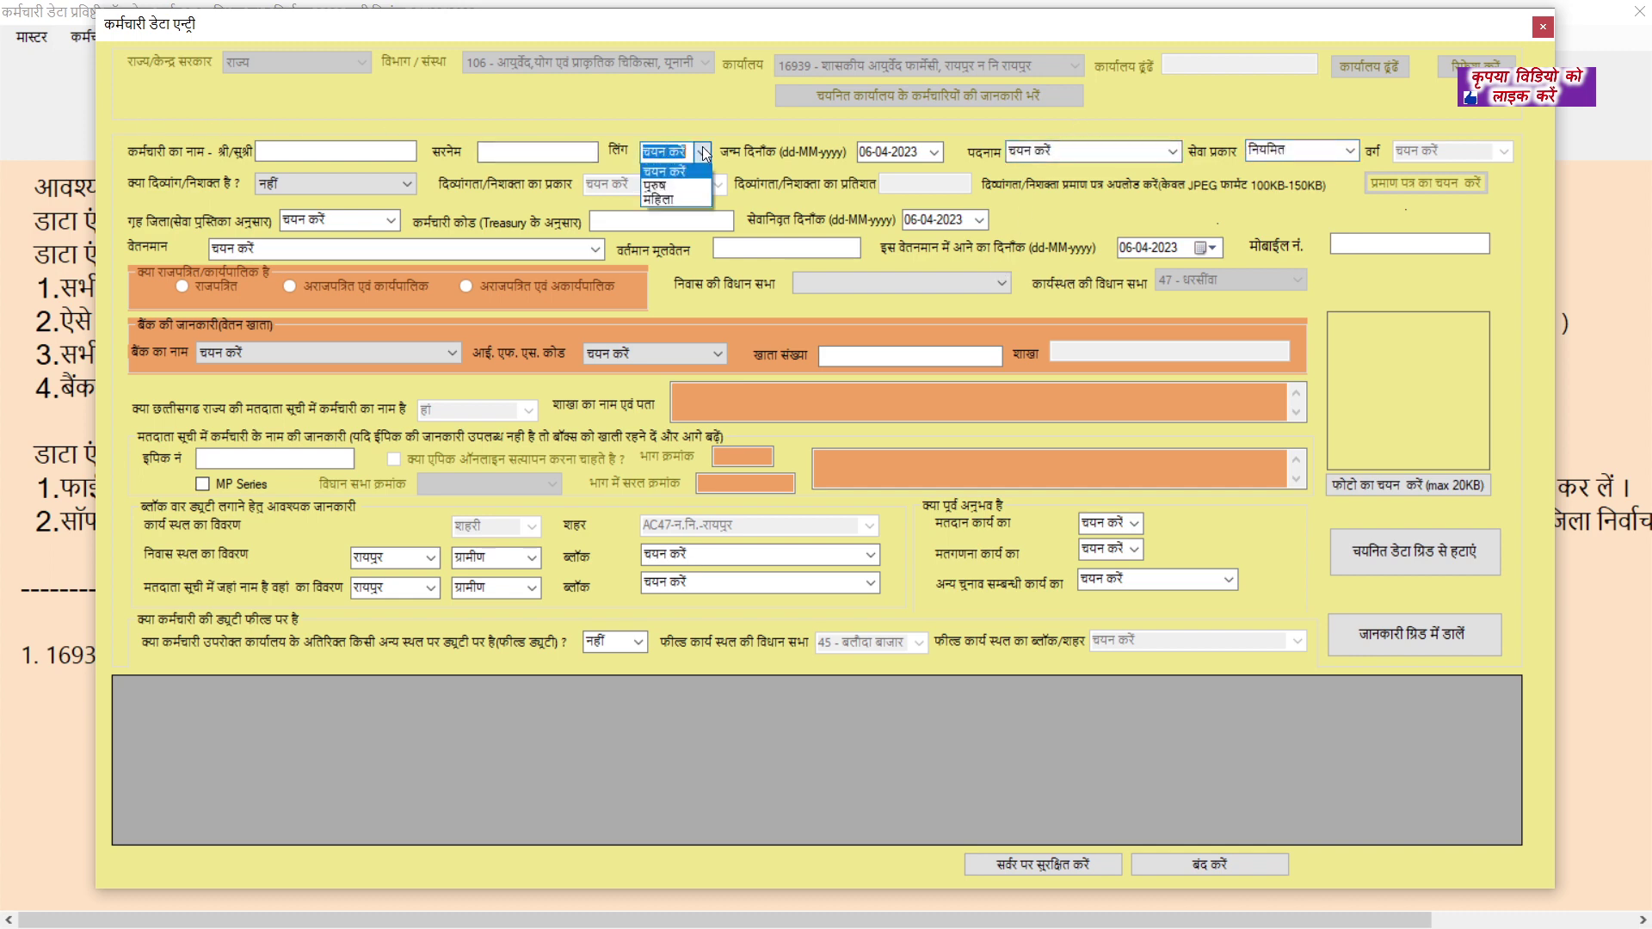
{"action": "left_click", "coordinate": [680, 185]}
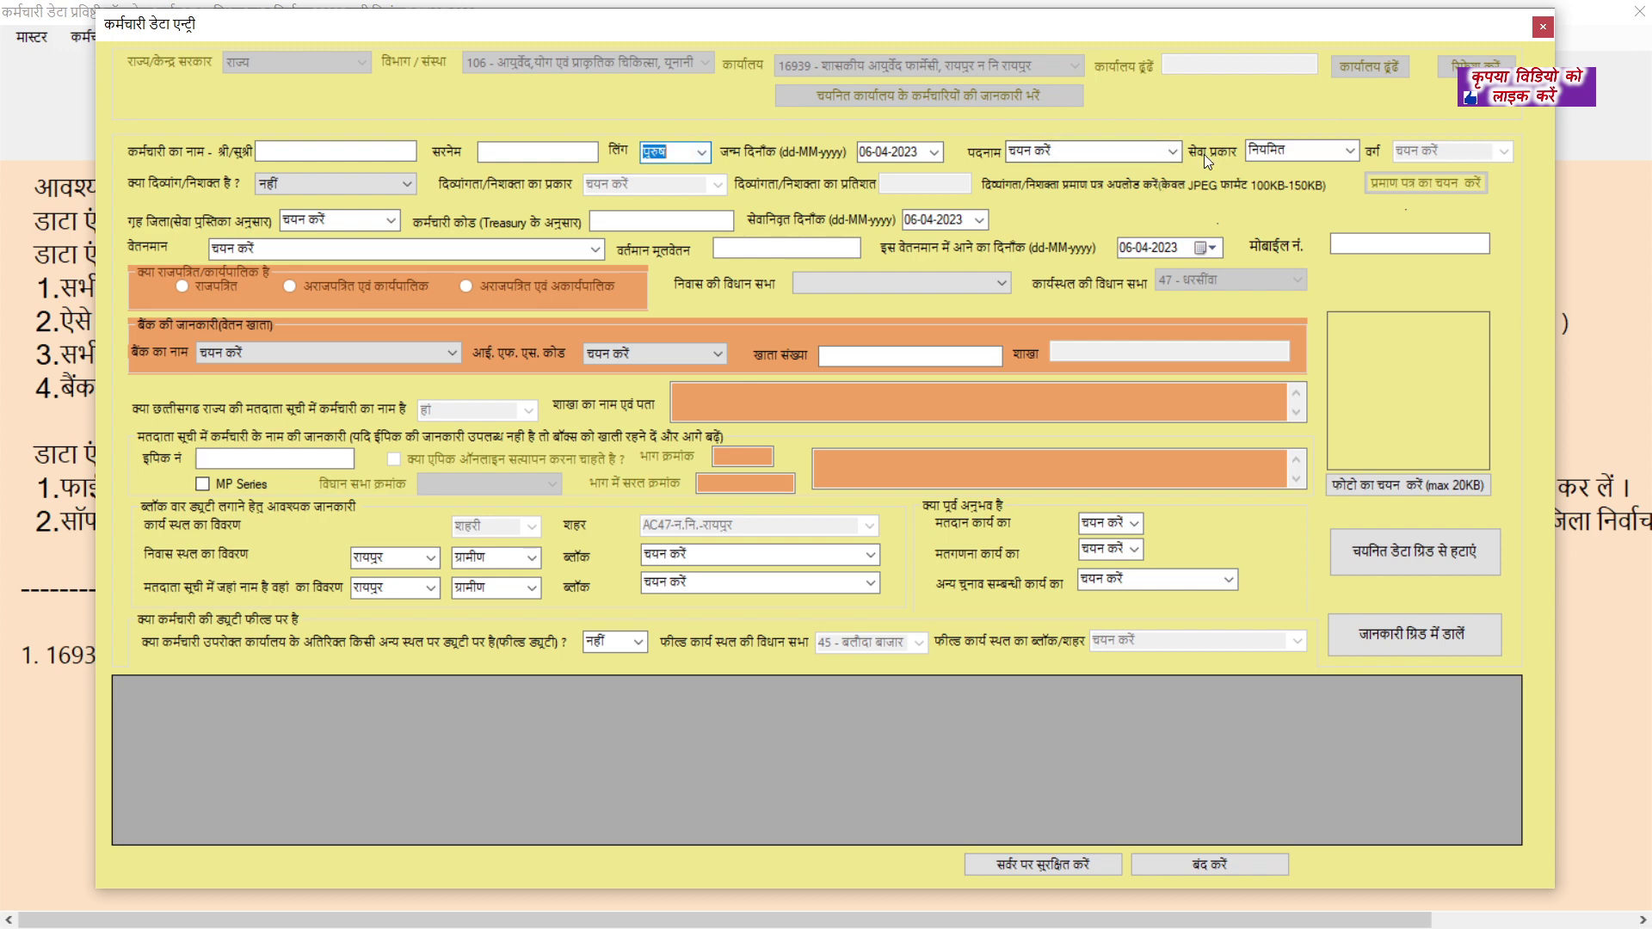
- Try the designations 2388 - आयुर्वेद चिकित्सा अधिकारी and 276 - मेकेनिक for the employee
{"action": "left_click", "coordinate": [1131, 153]}
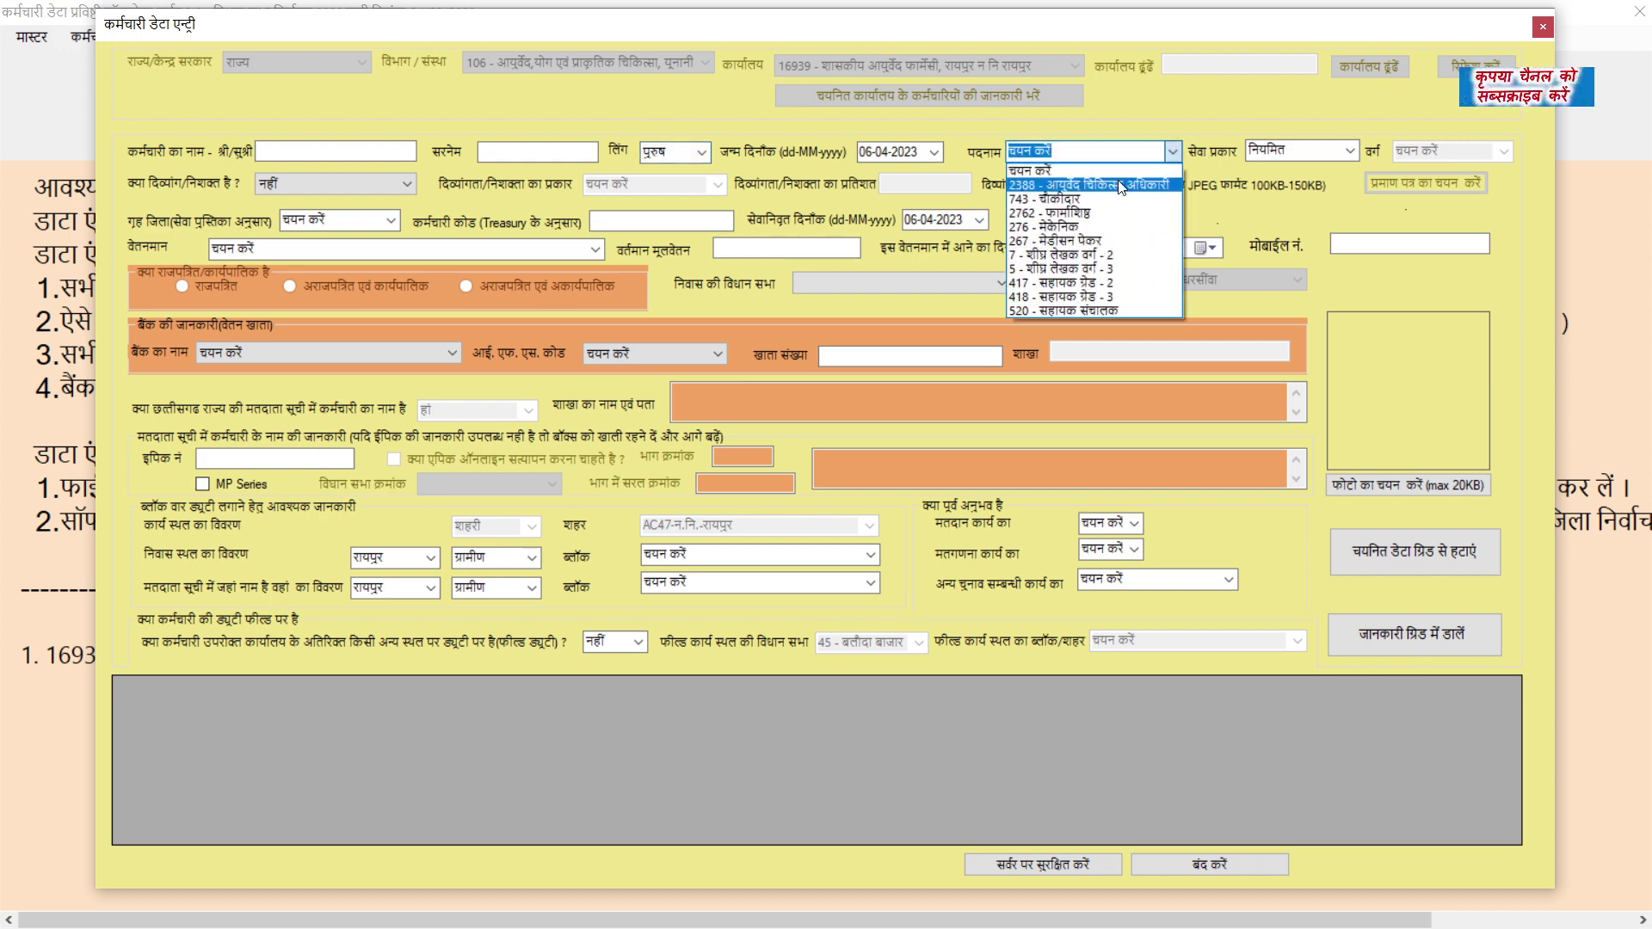
{"action": "left_click", "coordinate": [1118, 179]}
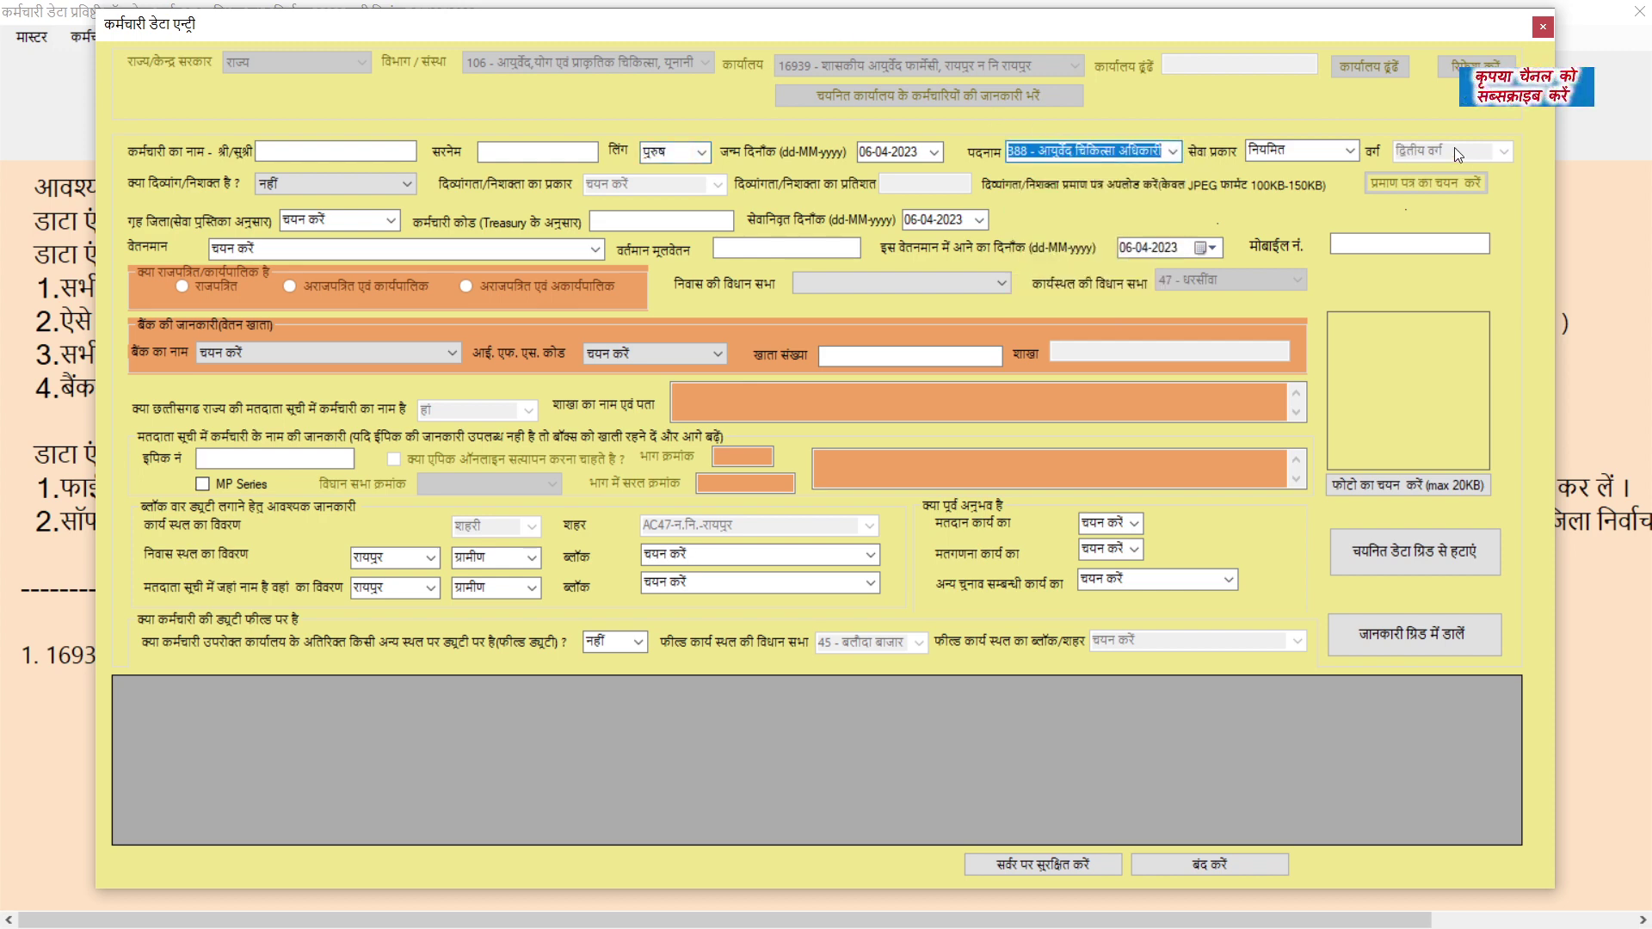
{"action": "left_click", "coordinate": [1173, 153]}
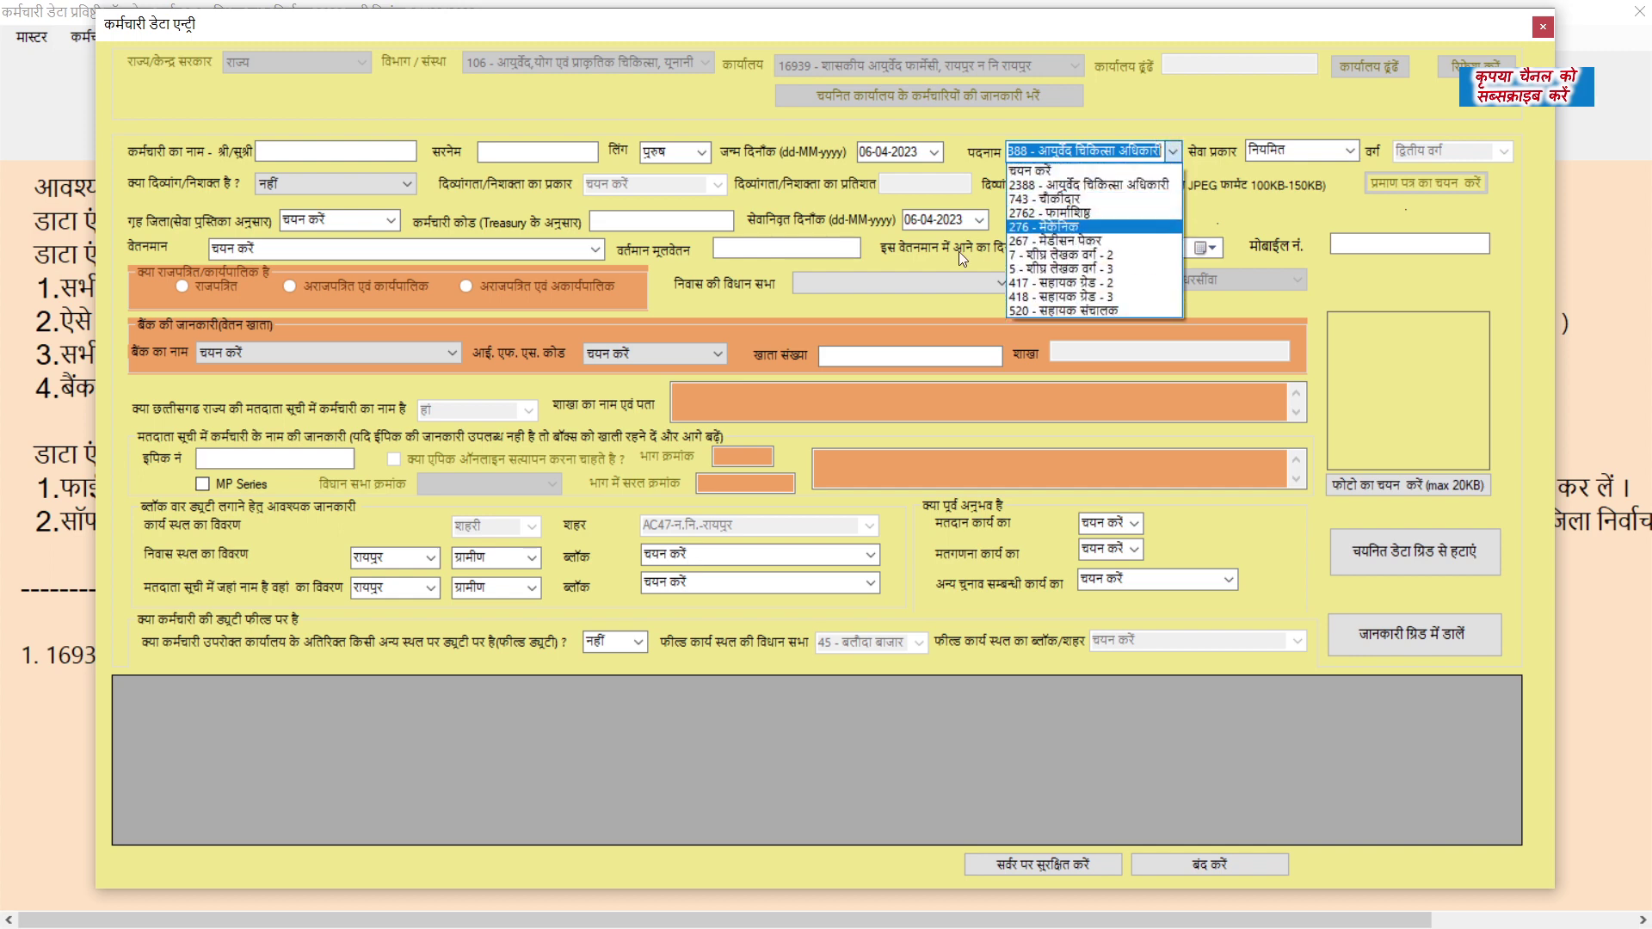
{"action": "left_click", "coordinate": [1096, 193]}
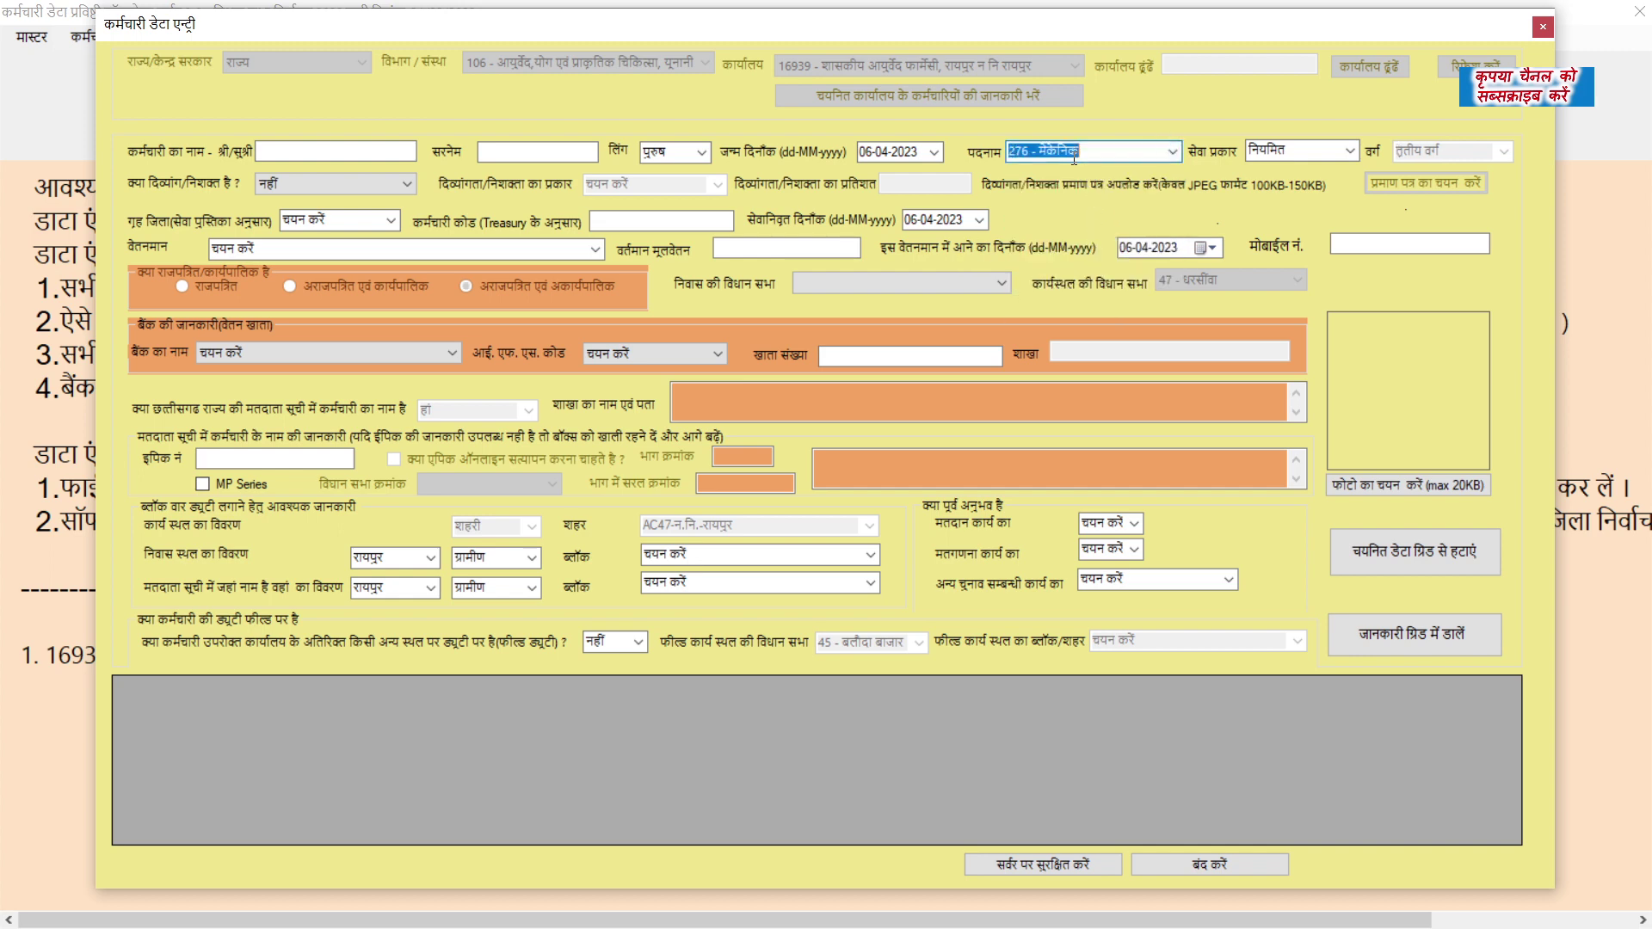
- Set the employee's designation (पदनाम) to 5 - शीघ्र लेखक वर्ग - 3
{"action": "left_click", "coordinate": [1173, 153]}
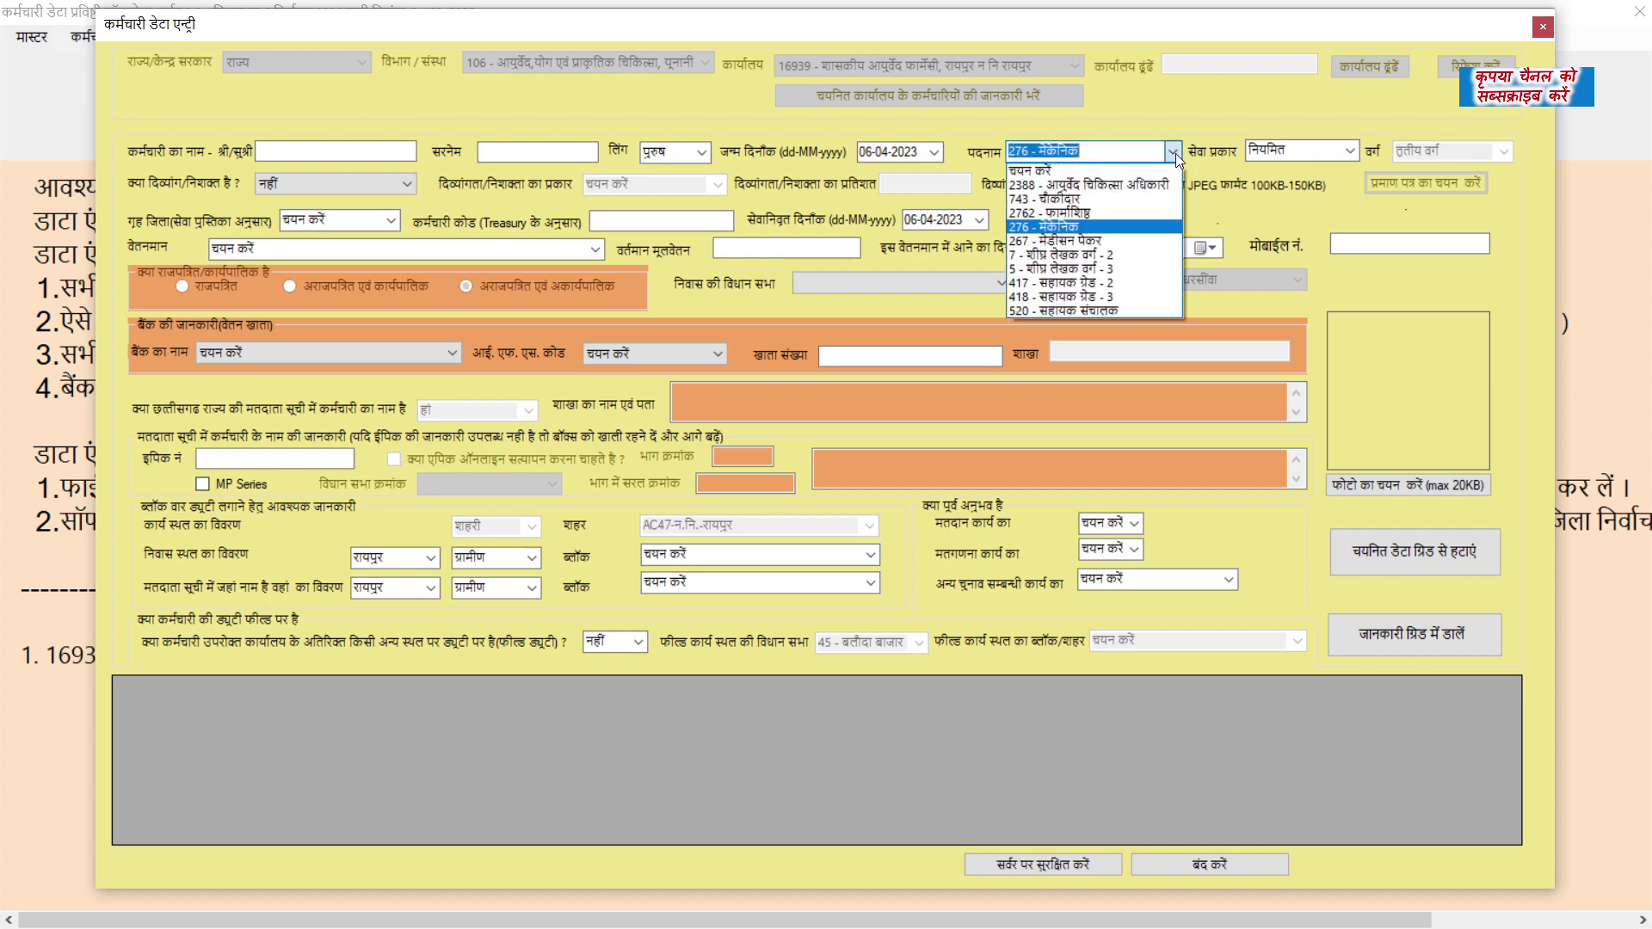
{"action": "left_click", "coordinate": [1113, 269]}
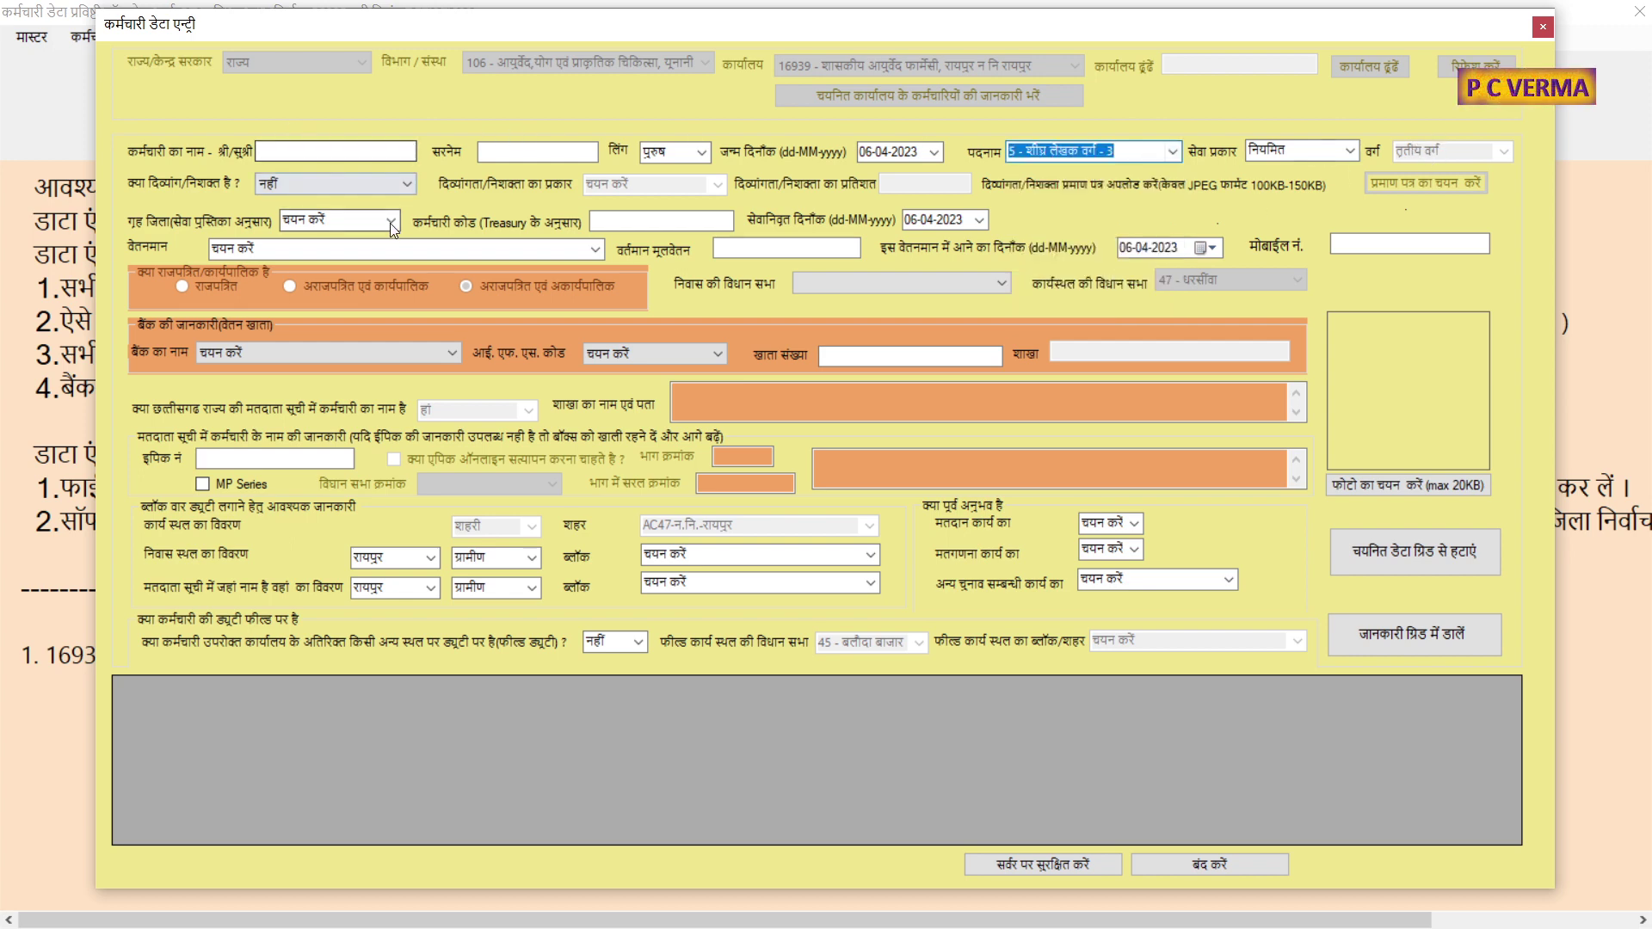
- Mark the employee as disabled (हां), with disability type अस्थि बाधित and a disability percentage of 80
{"action": "left_click", "coordinate": [403, 186]}
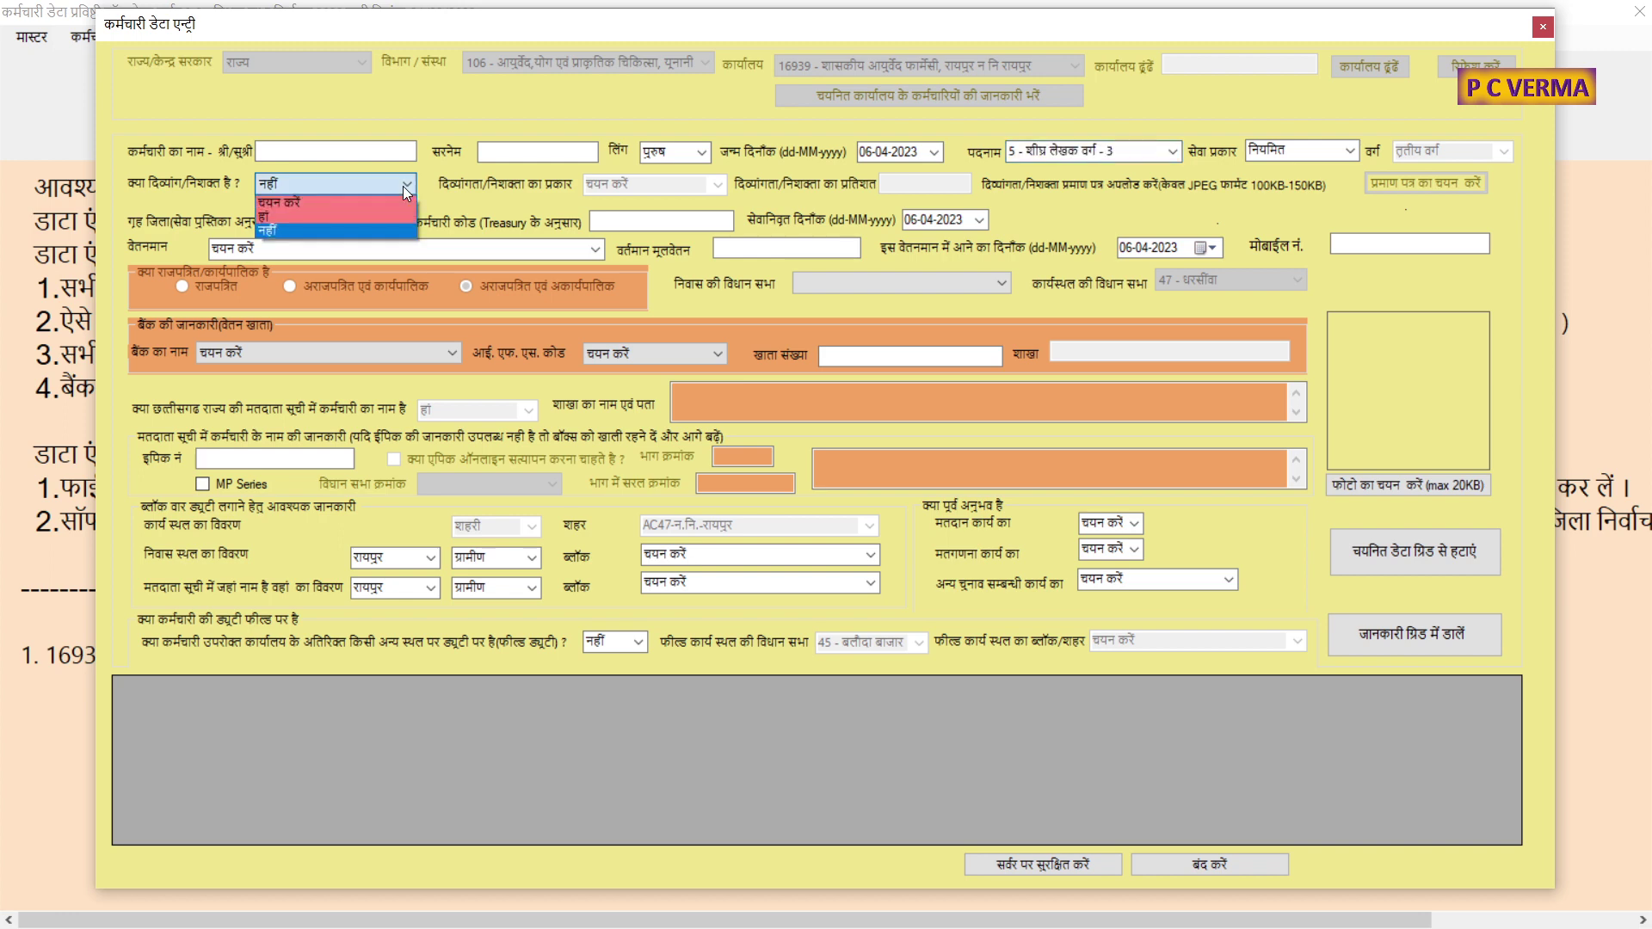
{"action": "left_click", "coordinate": [363, 221]}
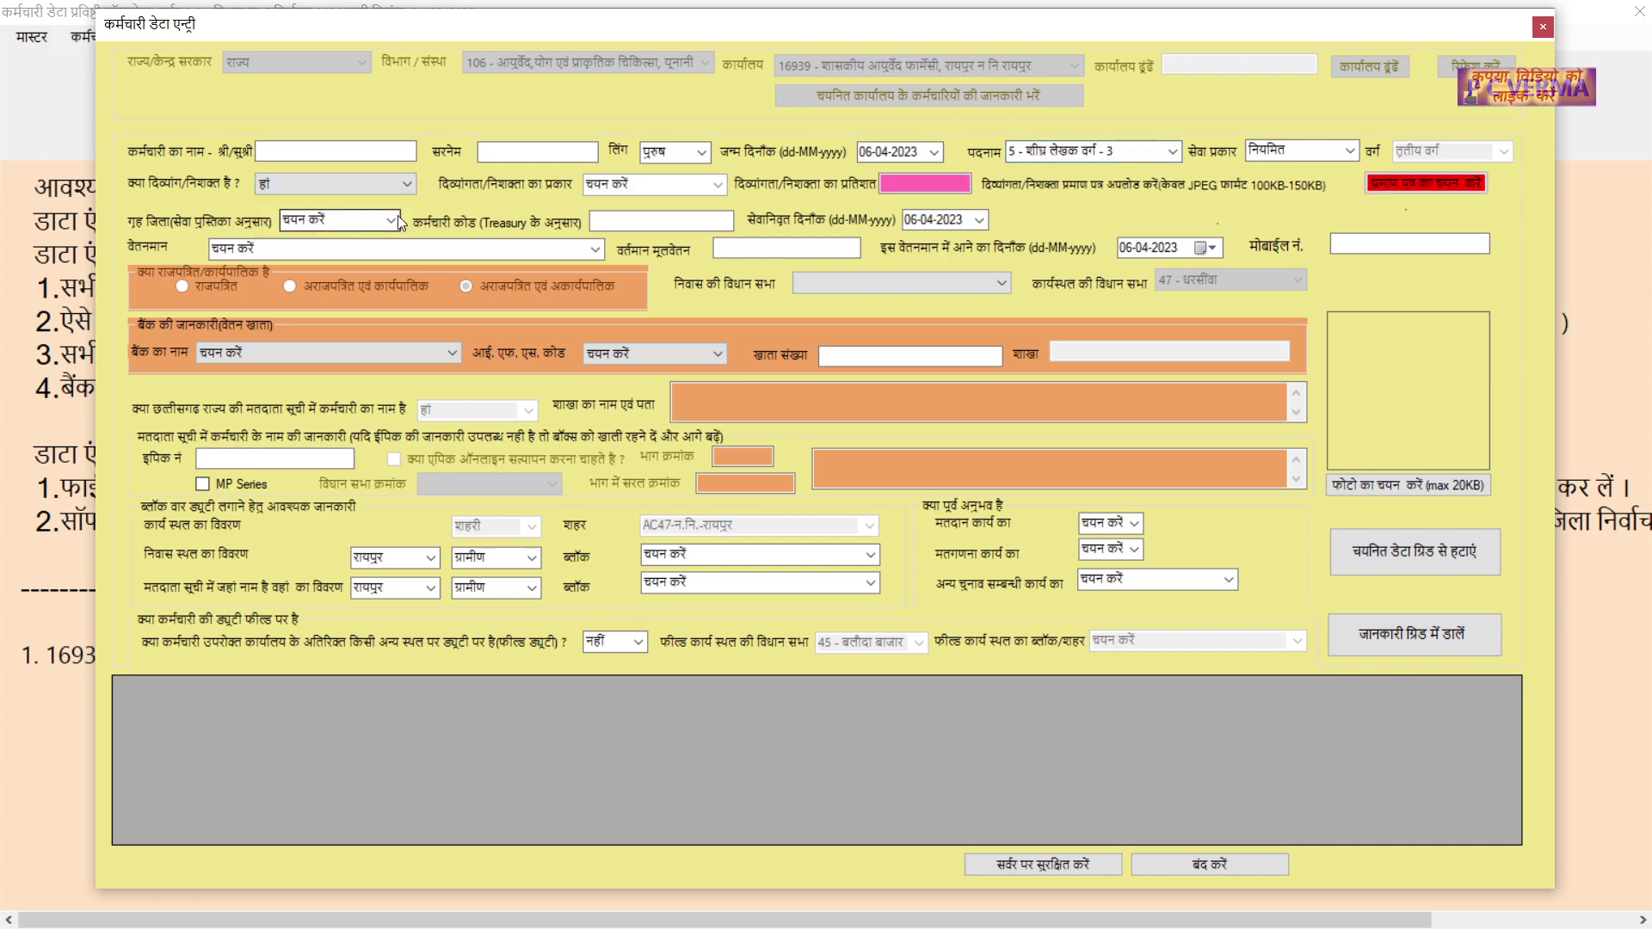
{"action": "left_click", "coordinate": [718, 184]}
{"action": "left_click", "coordinate": [649, 230]}
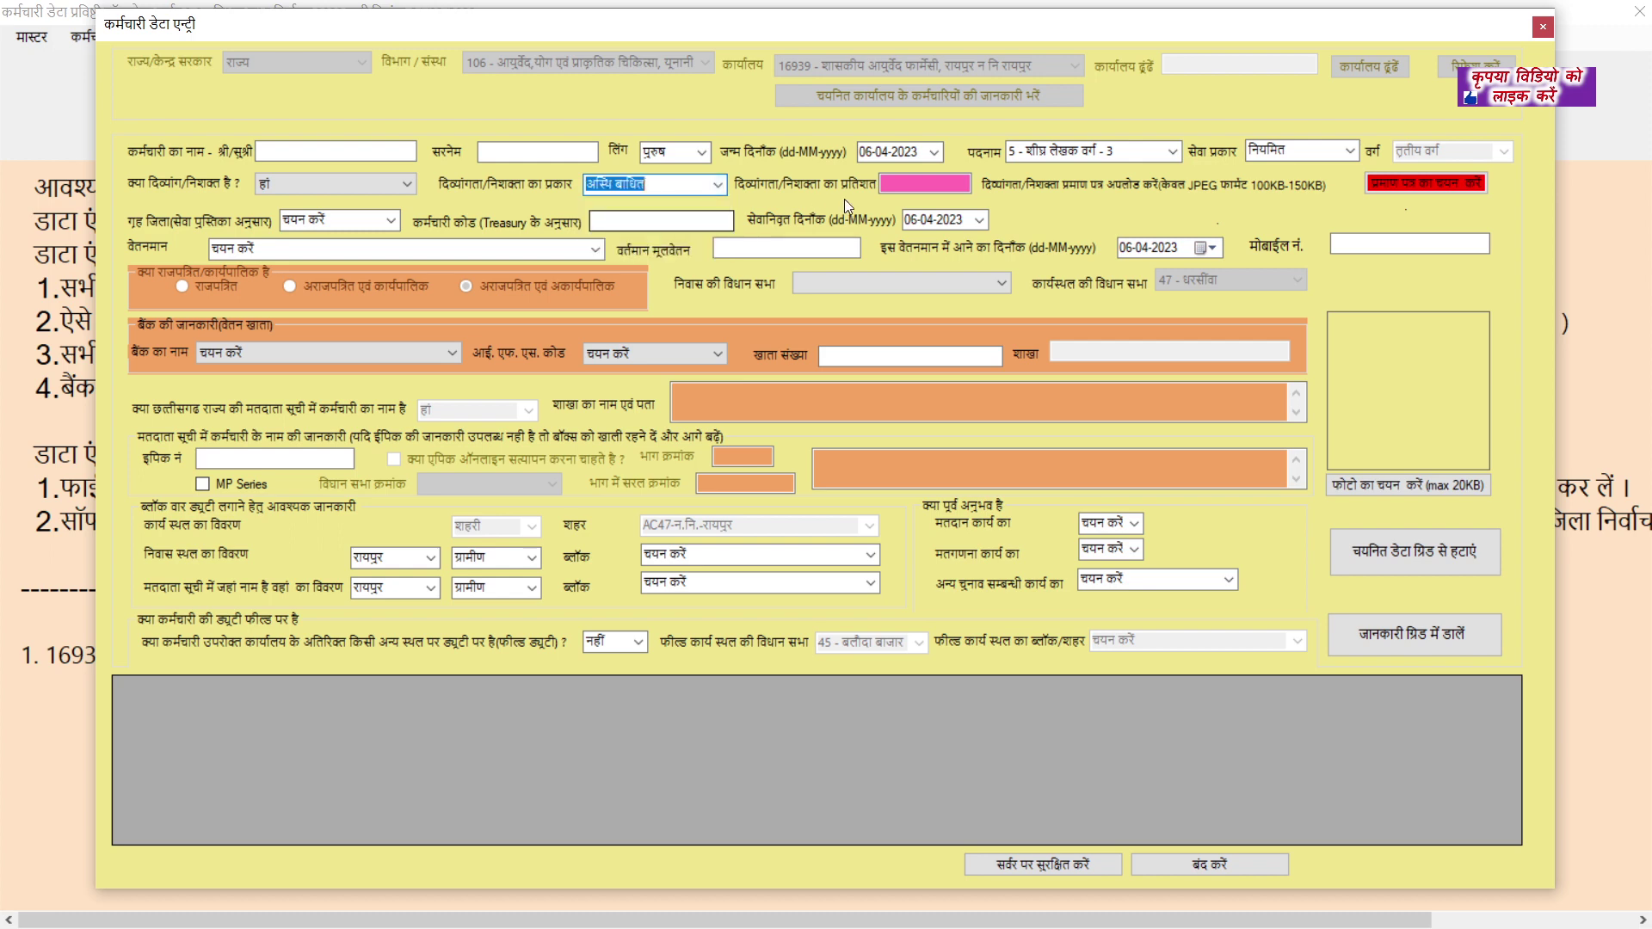
{"action": "left_click", "coordinate": [932, 188]}
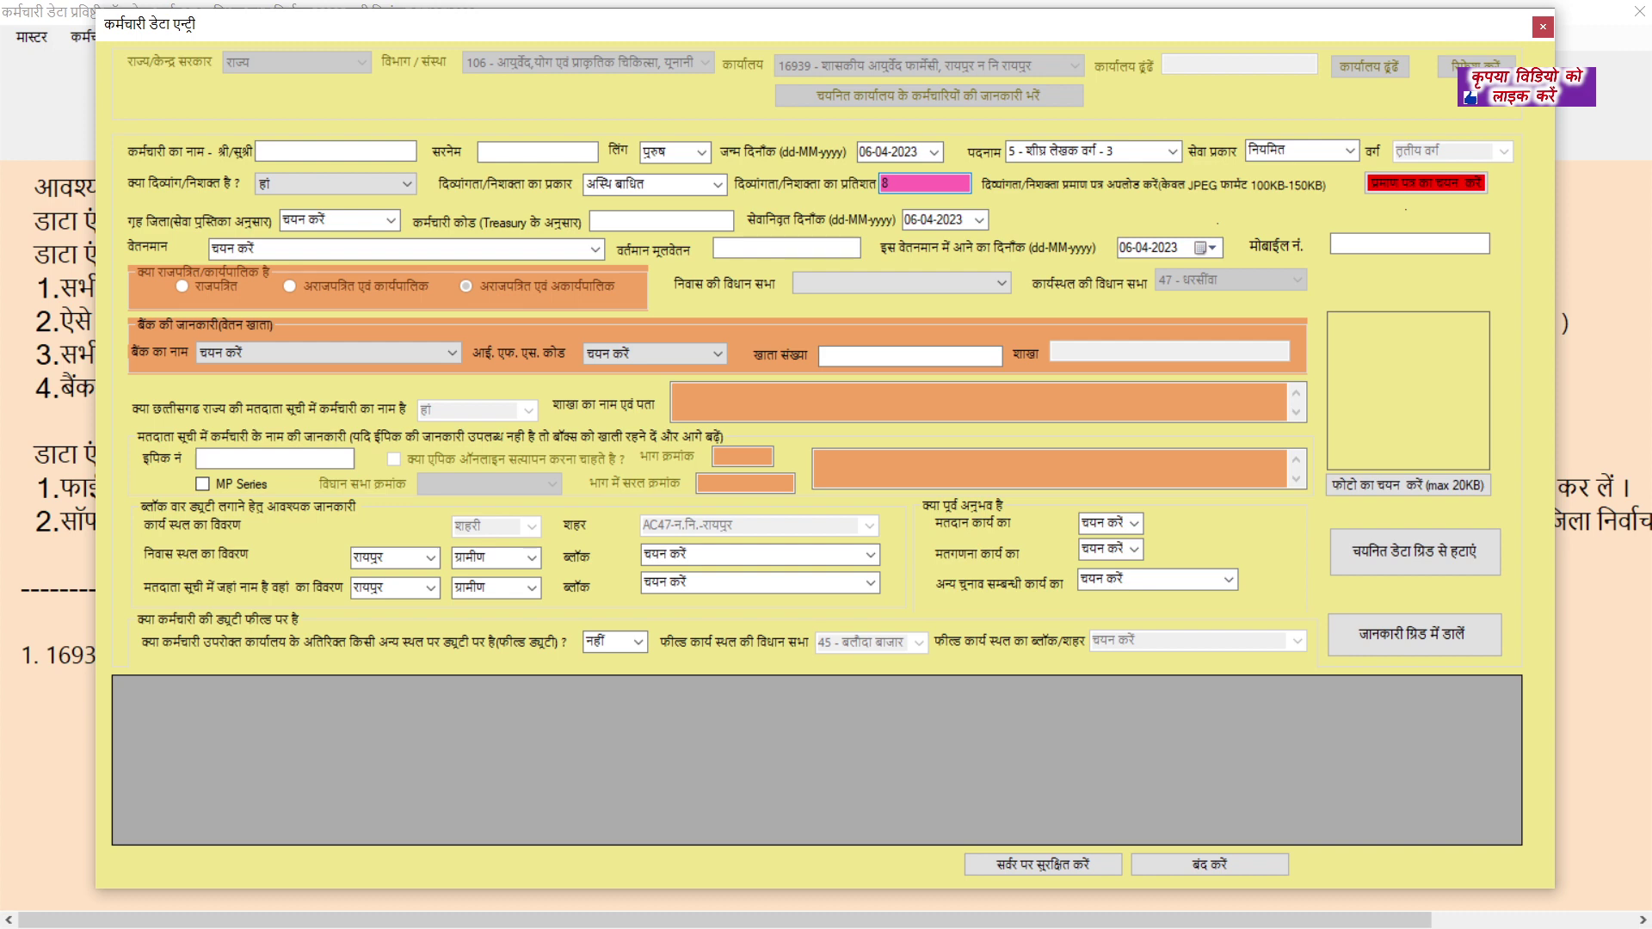
{"action": "type", "text": "80"}
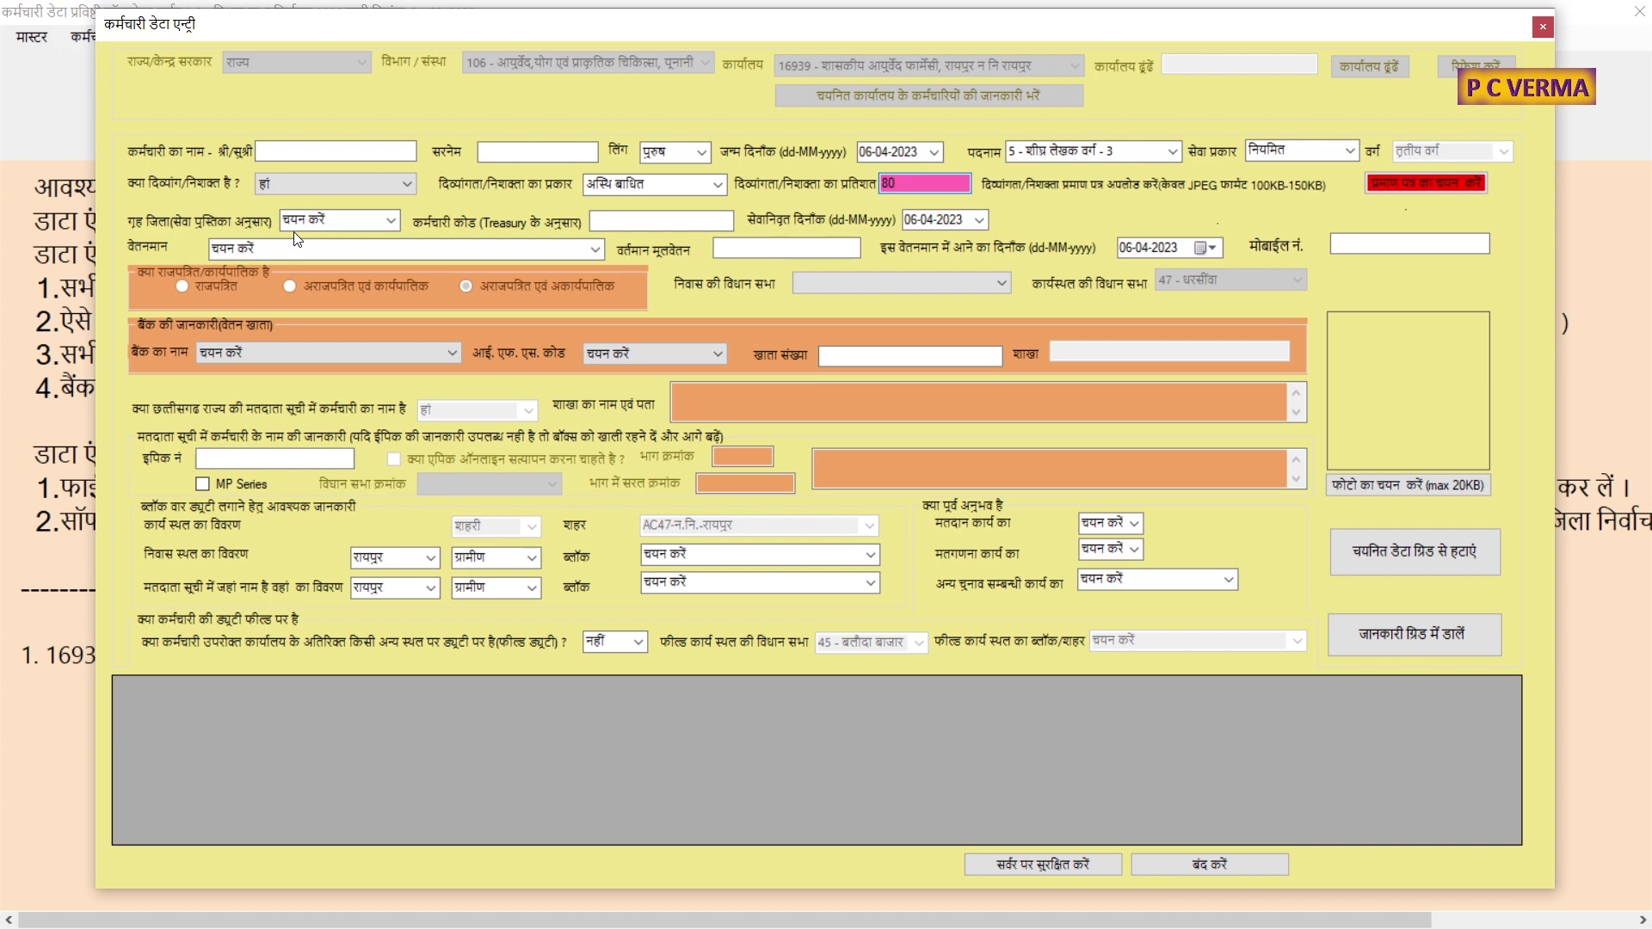
- Examine the home district, pay scale, mobile number, bank name, IFSC code and EPIC number fields, leaving them unfilled
{"action": "left_click", "coordinate": [392, 221]}
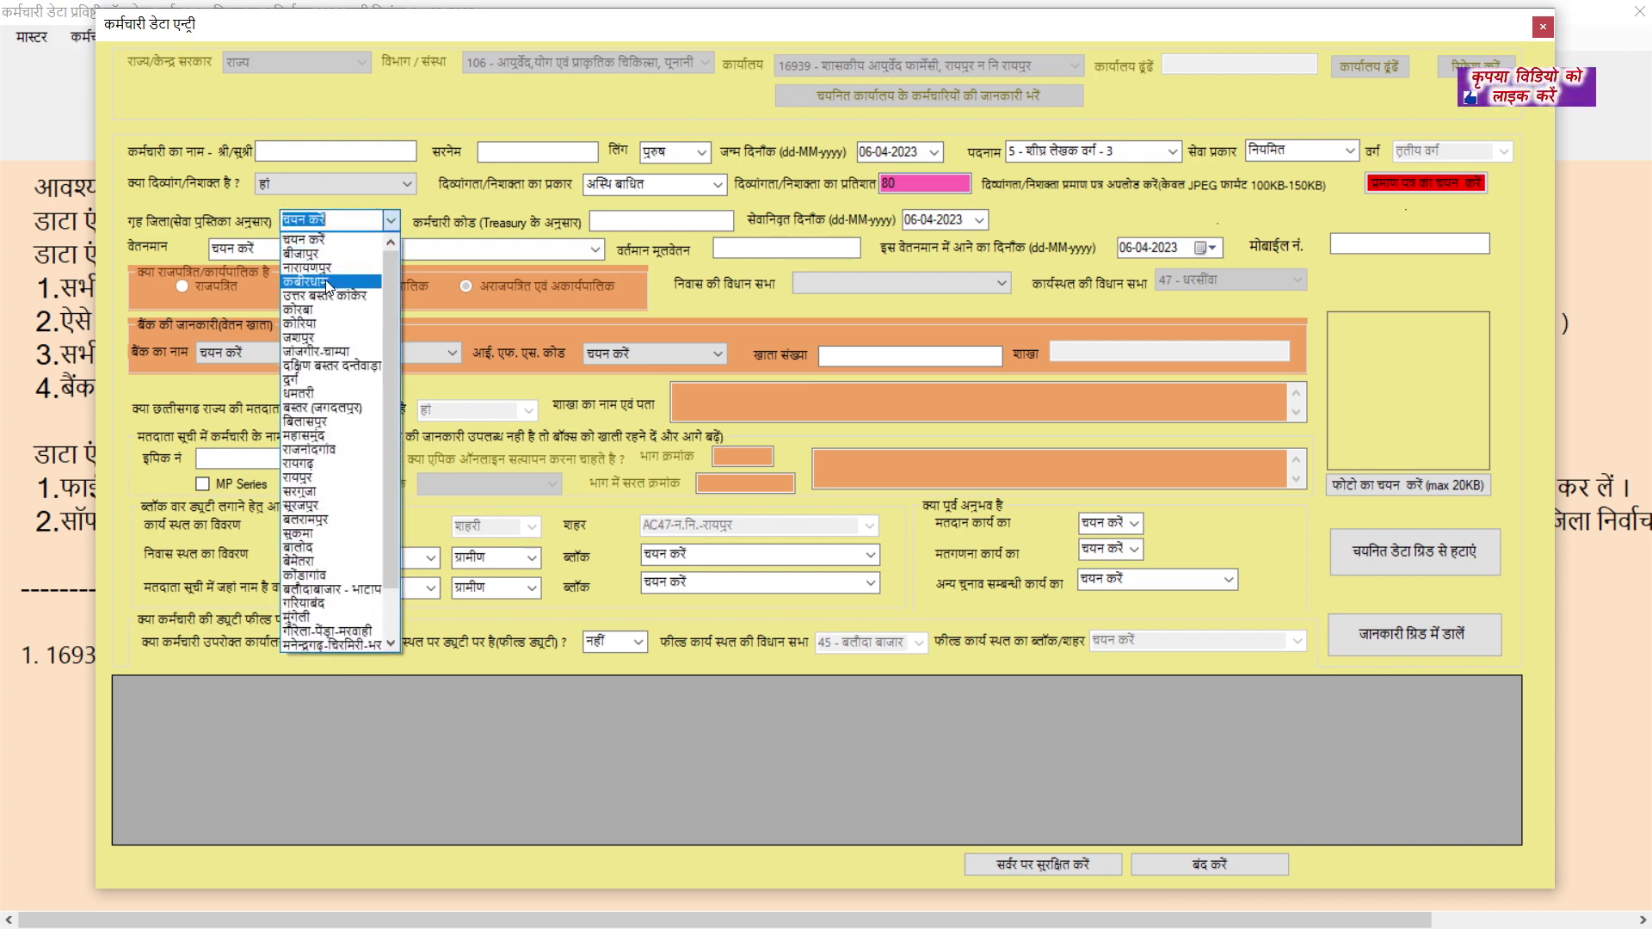
{"action": "left_click", "coordinate": [639, 221]}
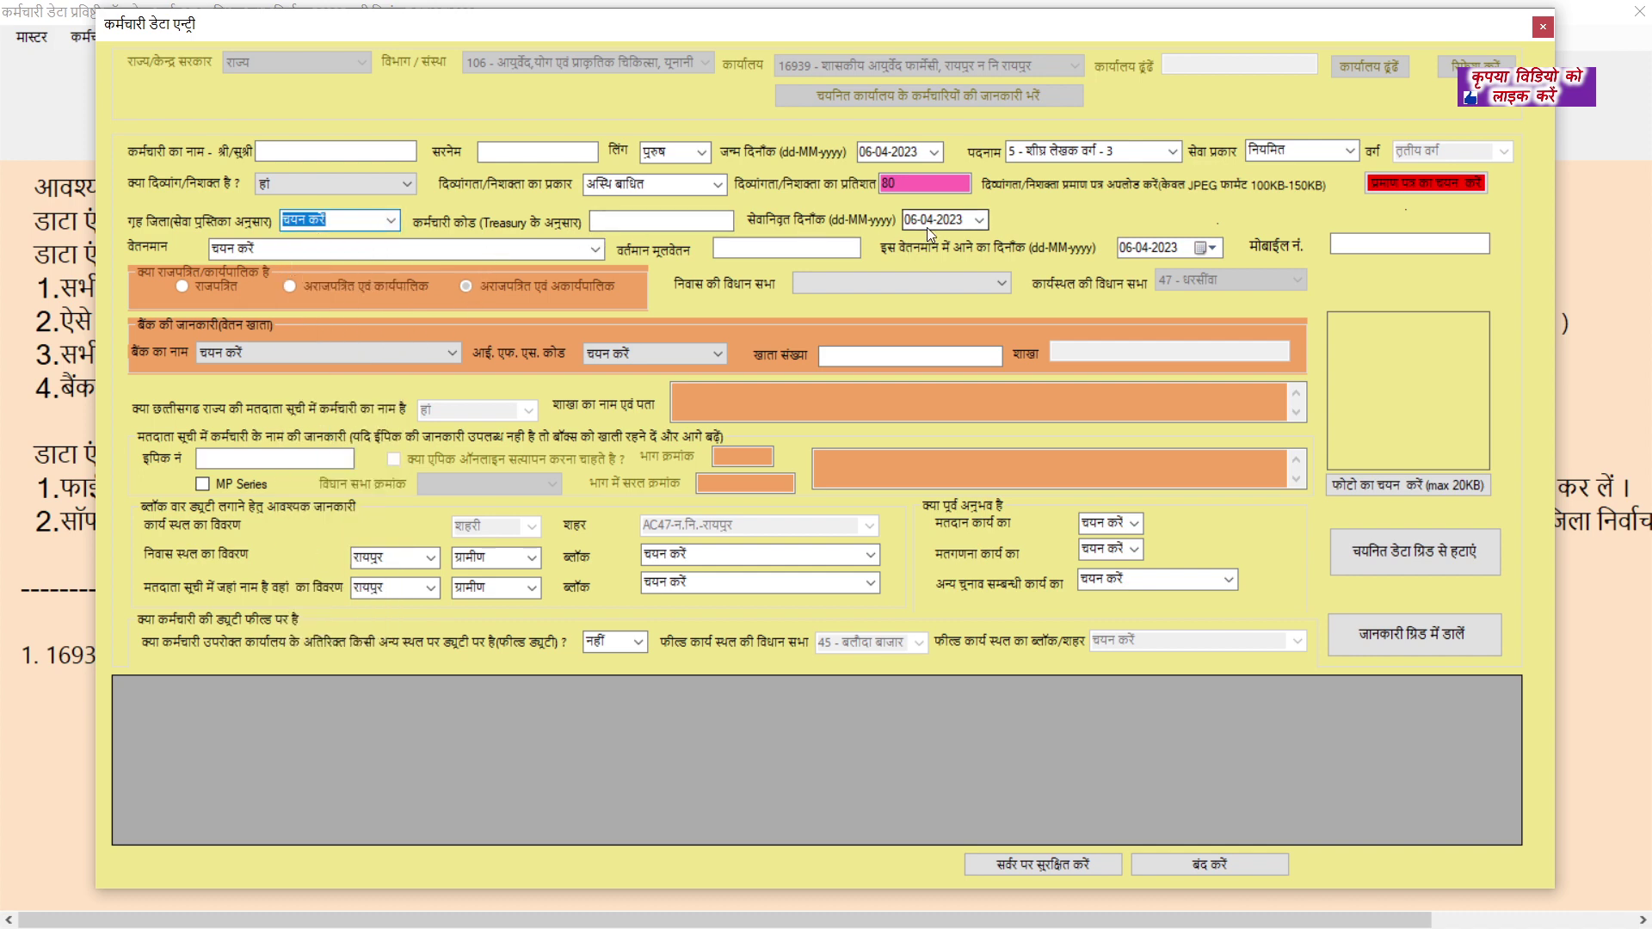
{"action": "left_click", "coordinate": [591, 256]}
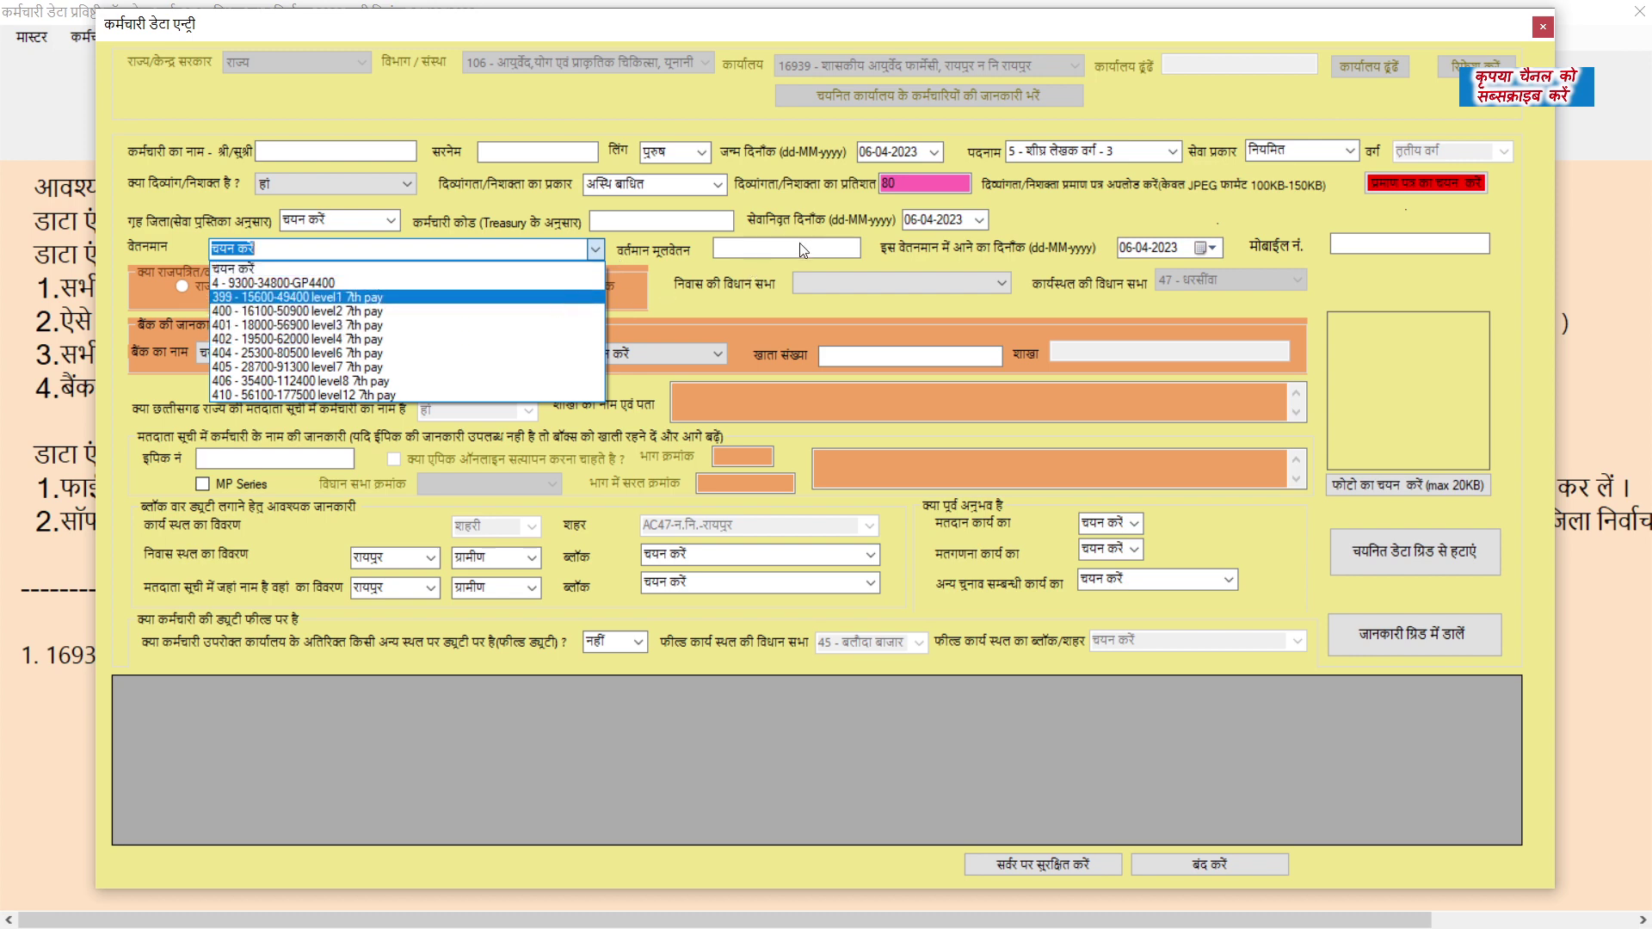
{"action": "left_click", "coordinate": [689, 255]}
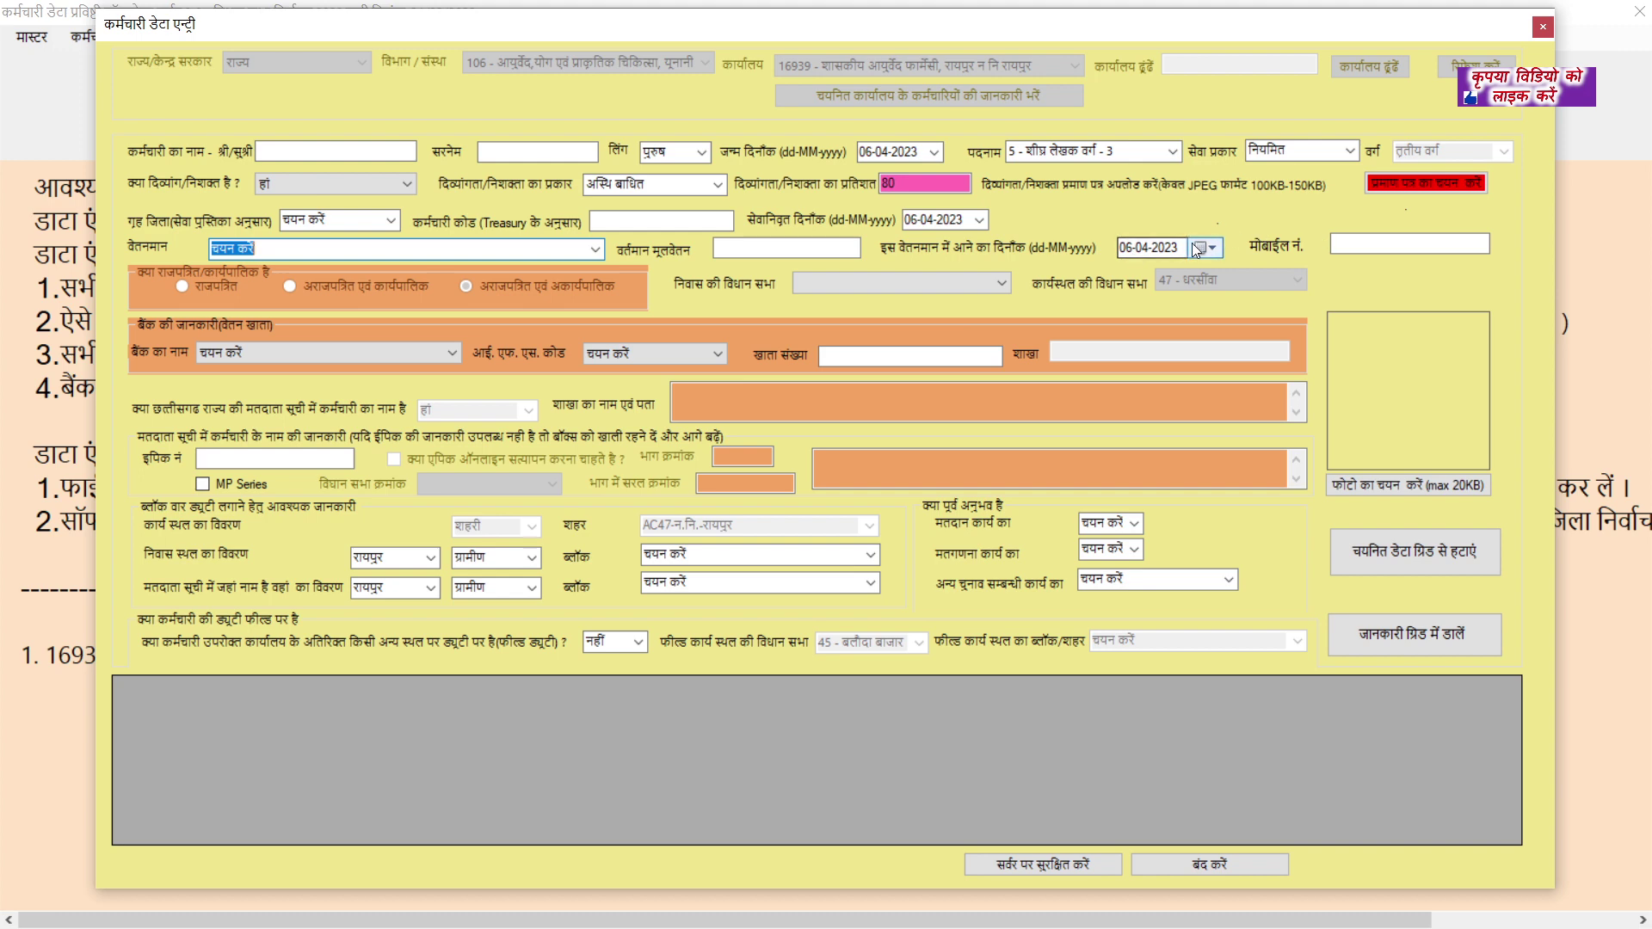
{"action": "left_click", "coordinate": [1369, 244]}
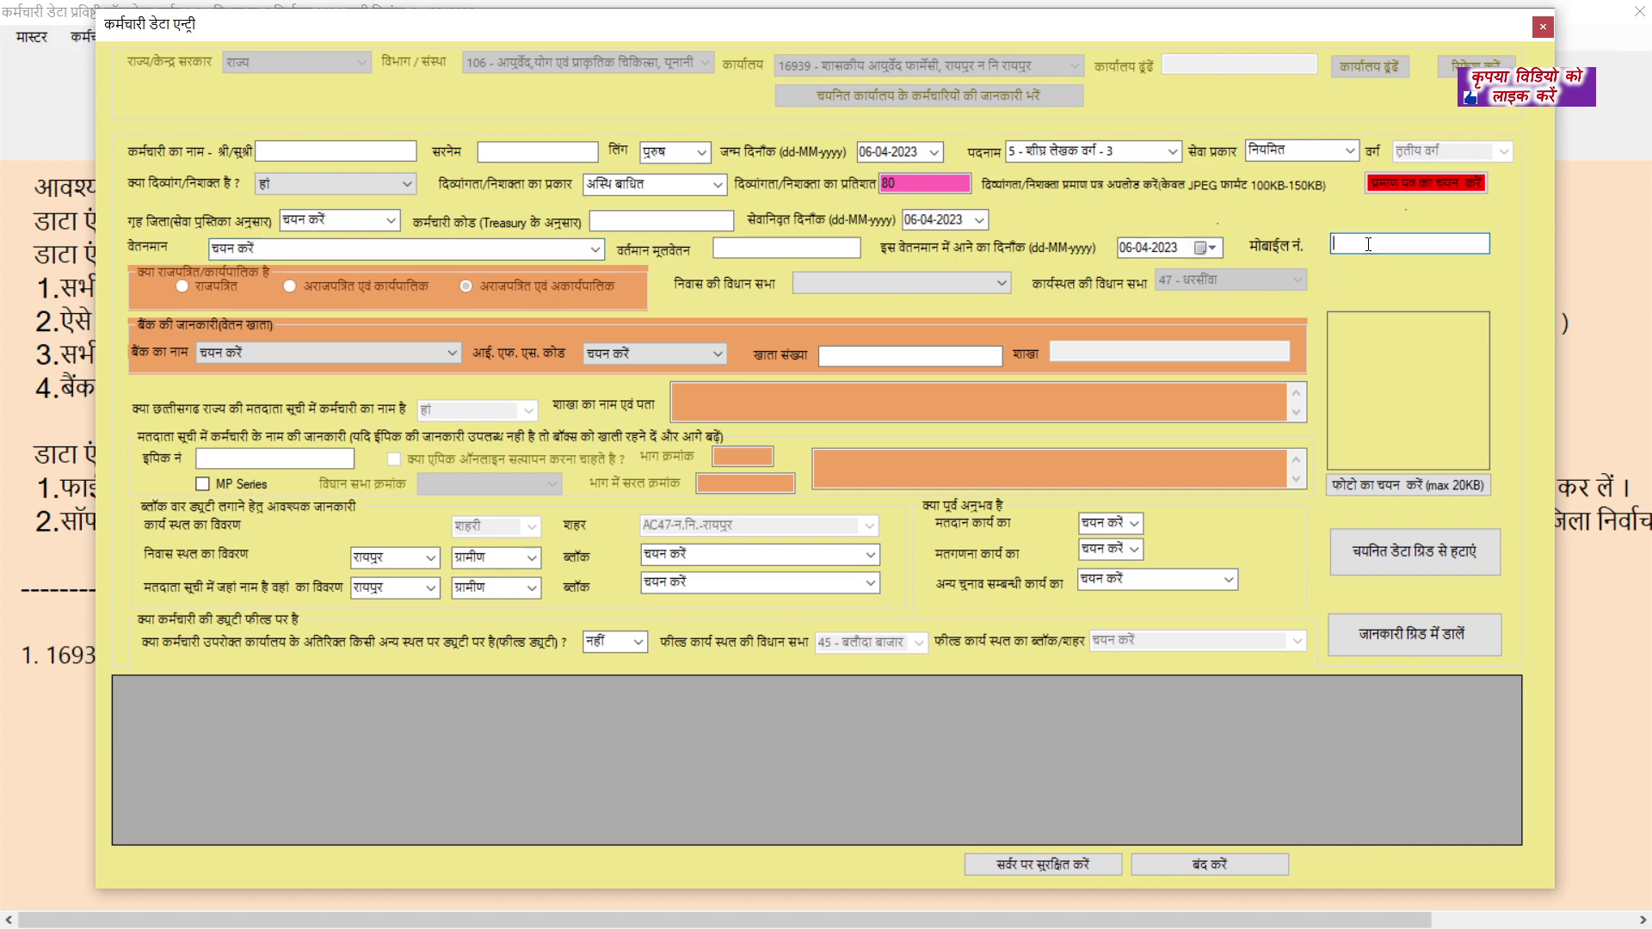
{"action": "left_click", "coordinate": [347, 360]}
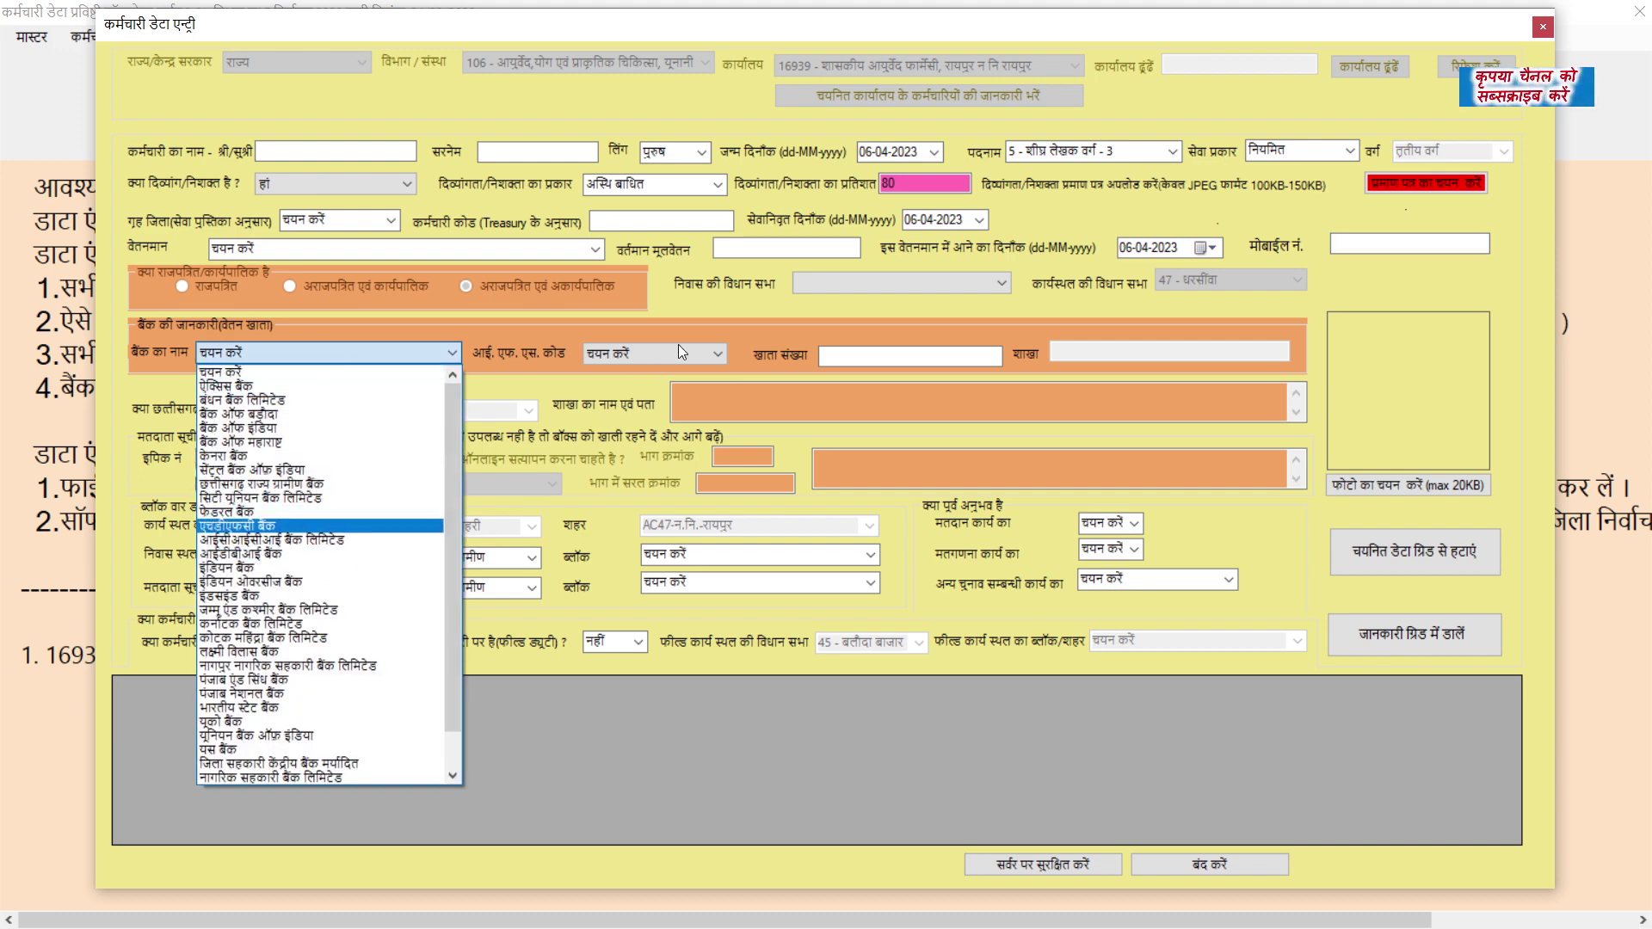
{"action": "left_click", "coordinate": [720, 353]}
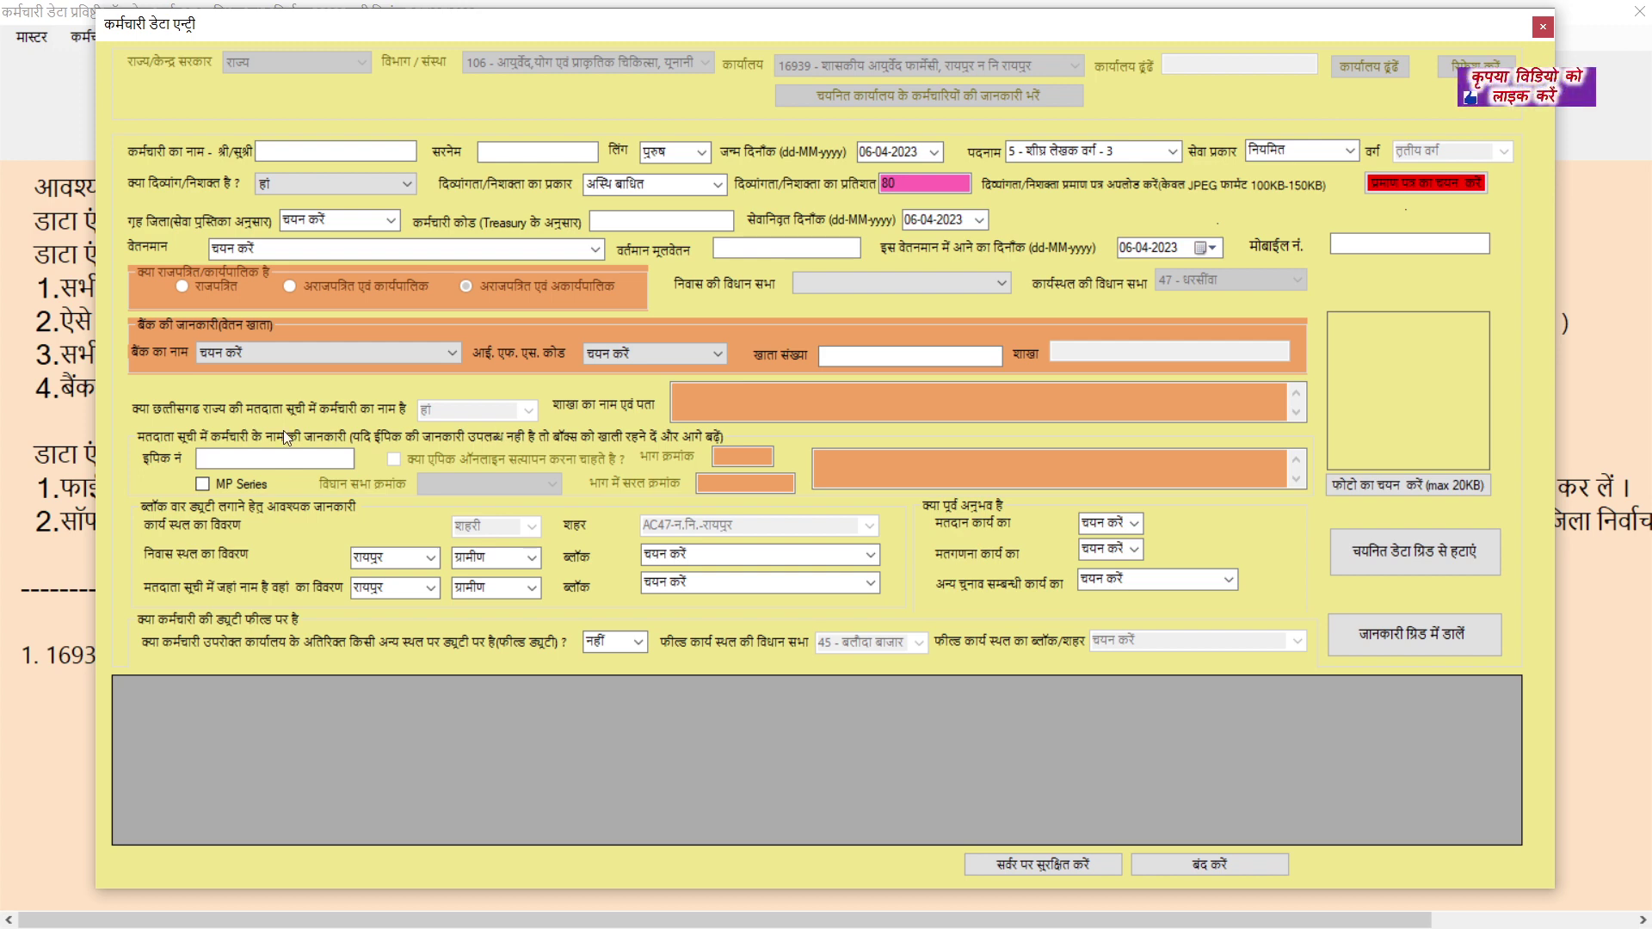
{"action": "left_click", "coordinate": [226, 456]}
- Set the field duty question (फील्ड ड्यूटी) to हां for the employee
{"action": "left_click", "coordinate": [637, 644]}
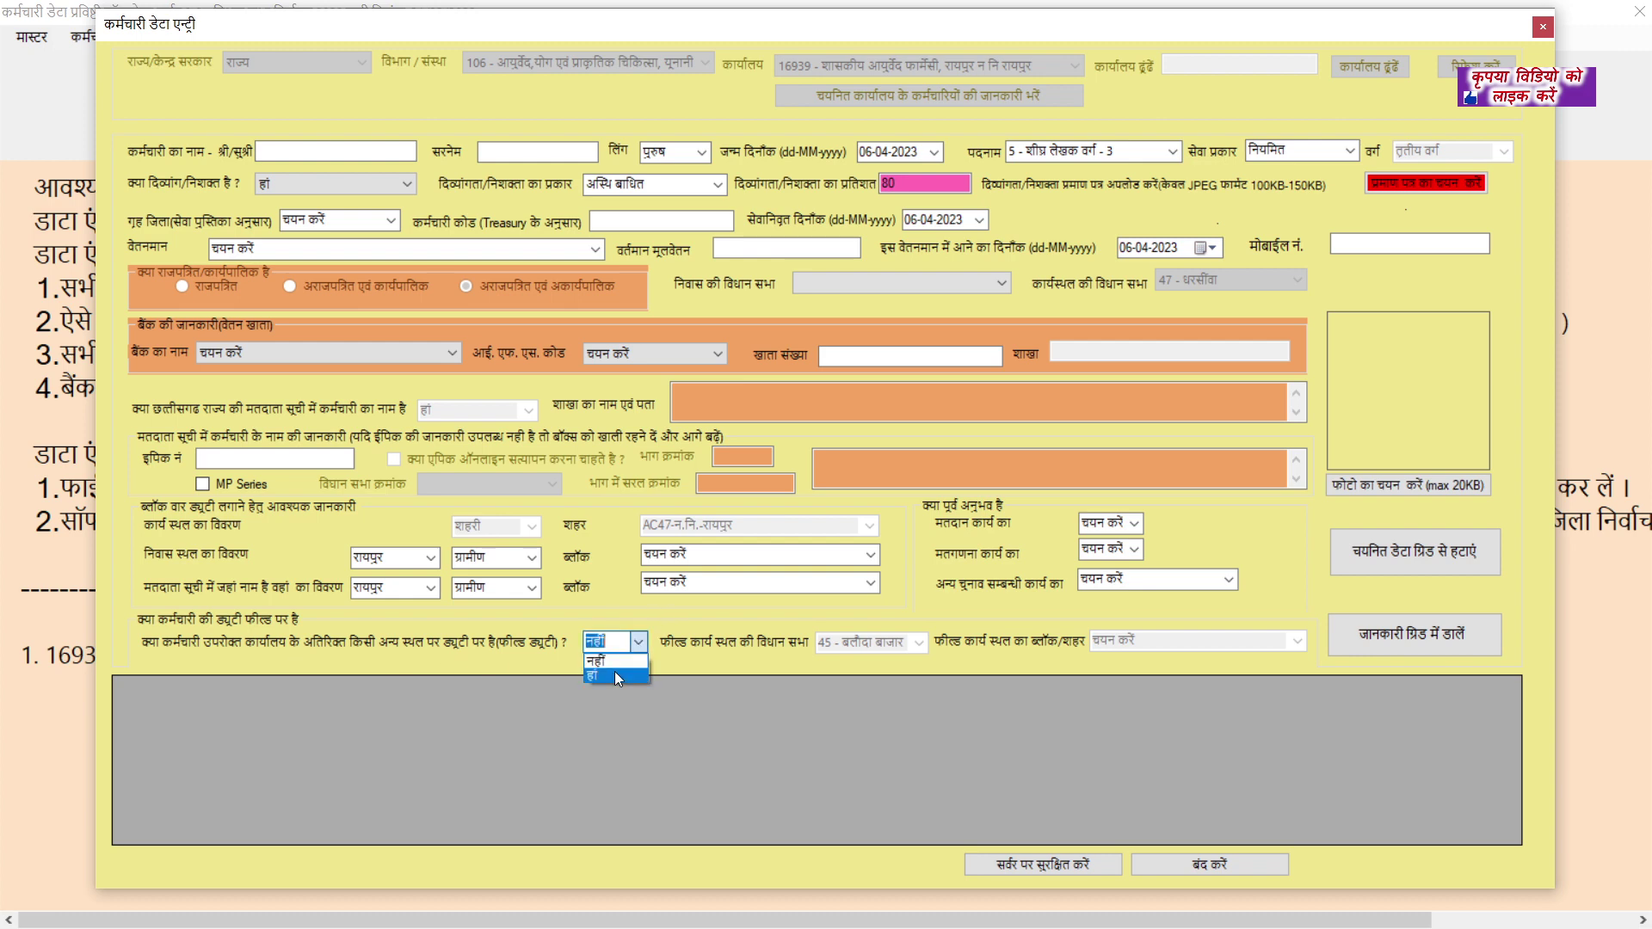
{"action": "left_click", "coordinate": [614, 672]}
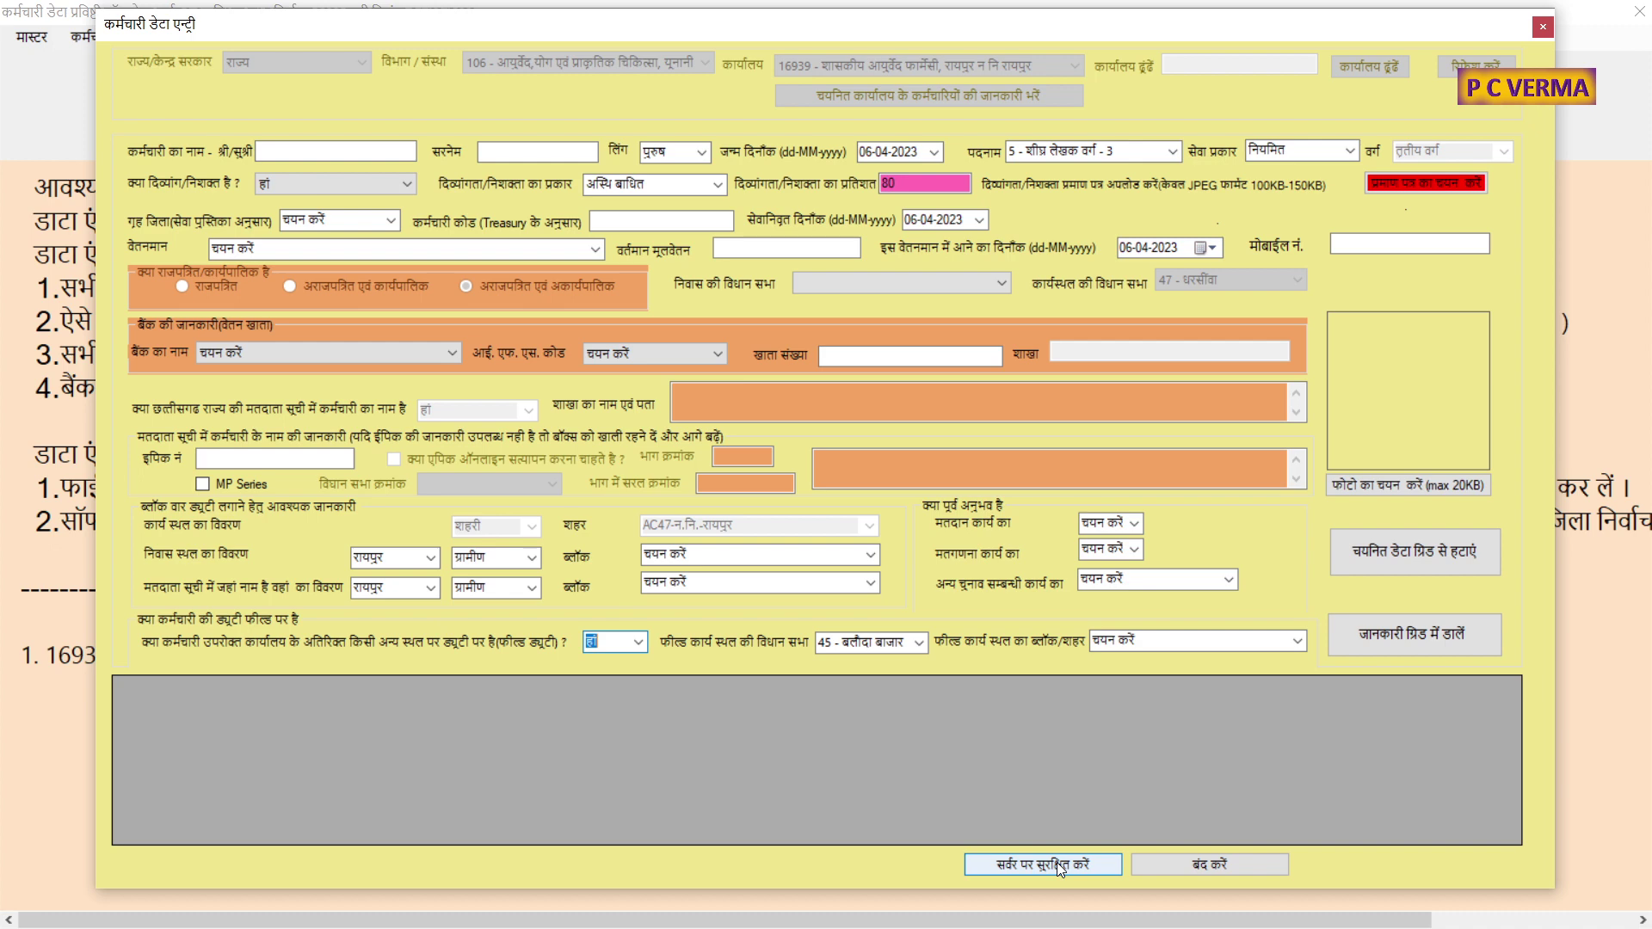
- Close the new employee form without saving and retrieve office 16939 - शासकीय आयुर्वेद फार्मेसी's employee records for editing
{"action": "left_click", "coordinate": [1543, 28]}
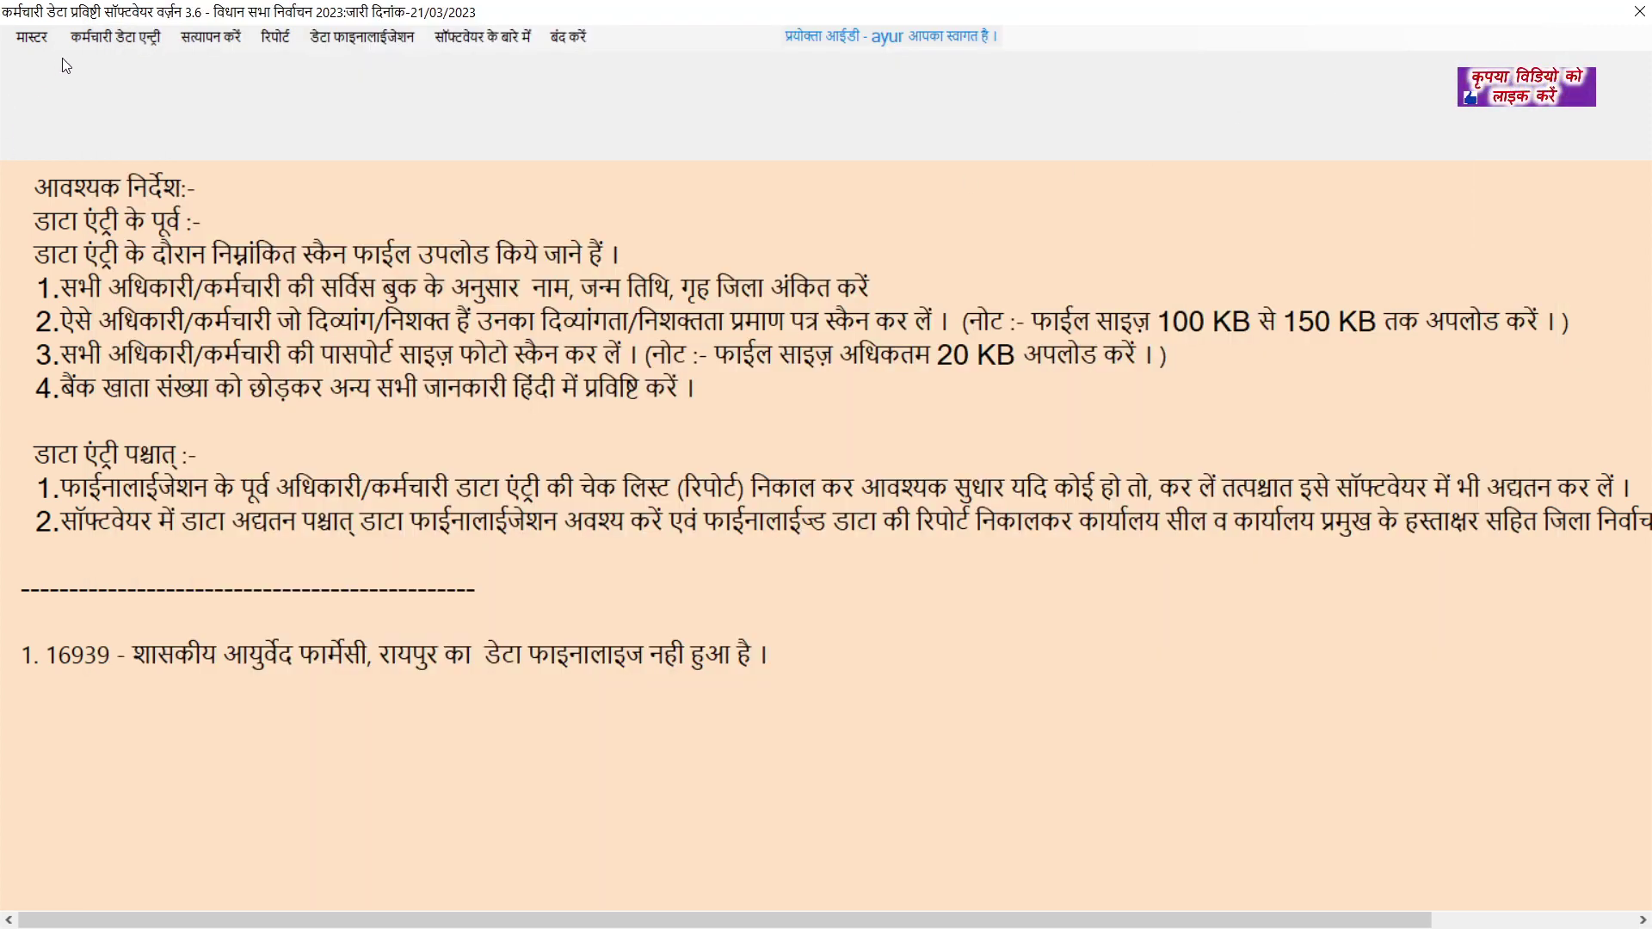
{"action": "left_click", "coordinate": [84, 43]}
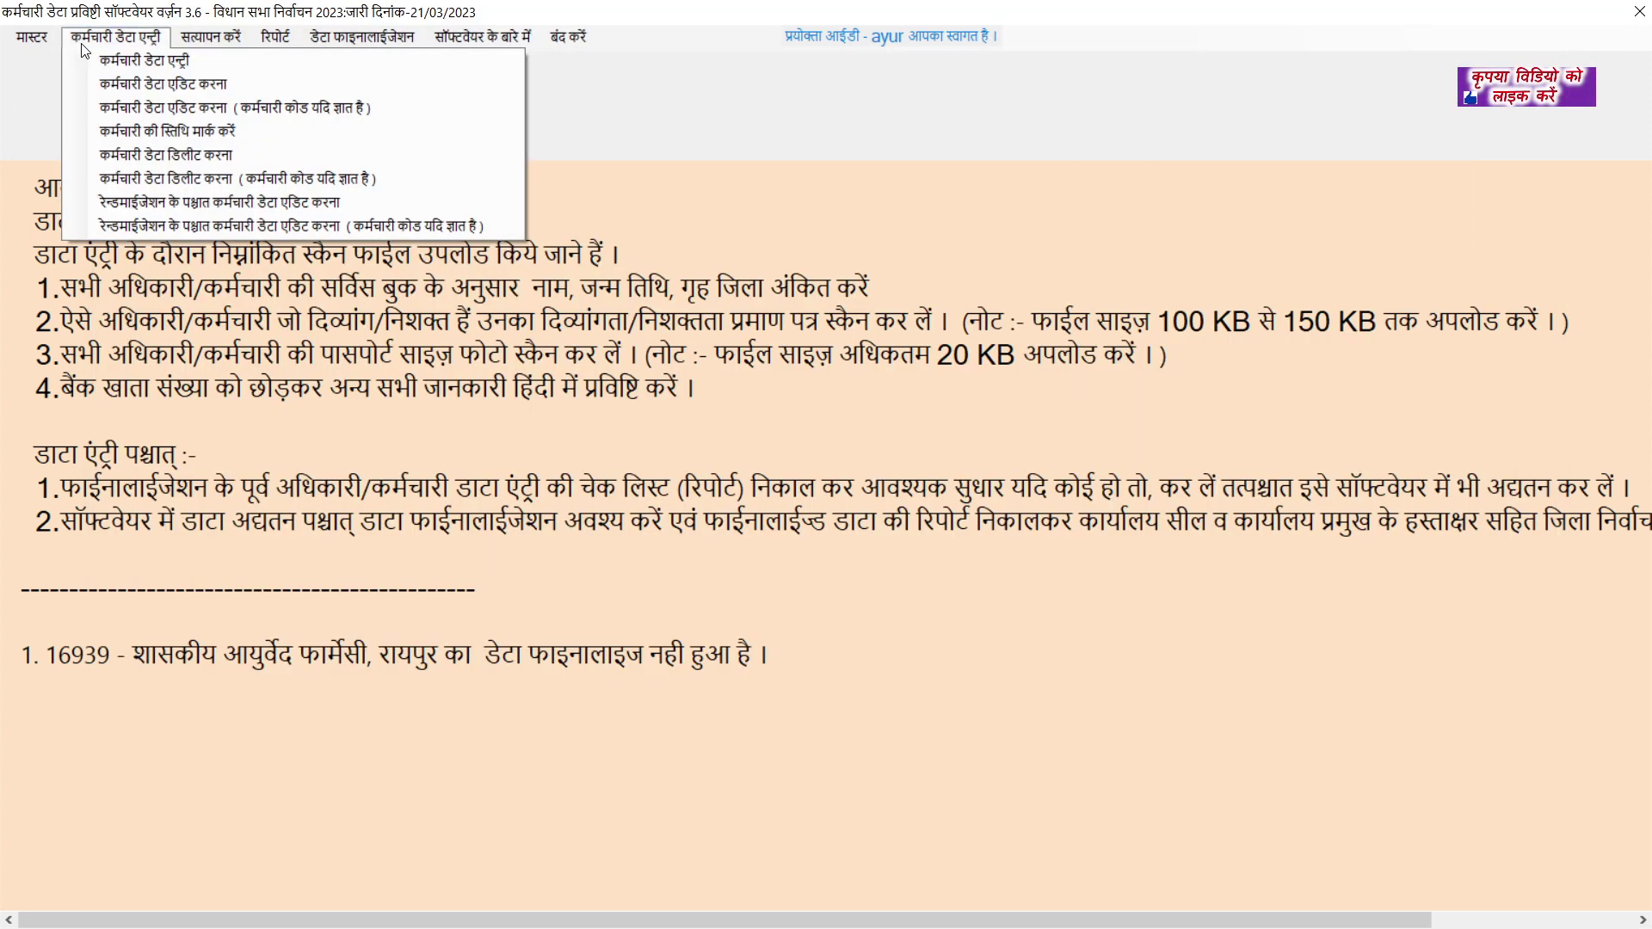
{"action": "left_click", "coordinate": [129, 88]}
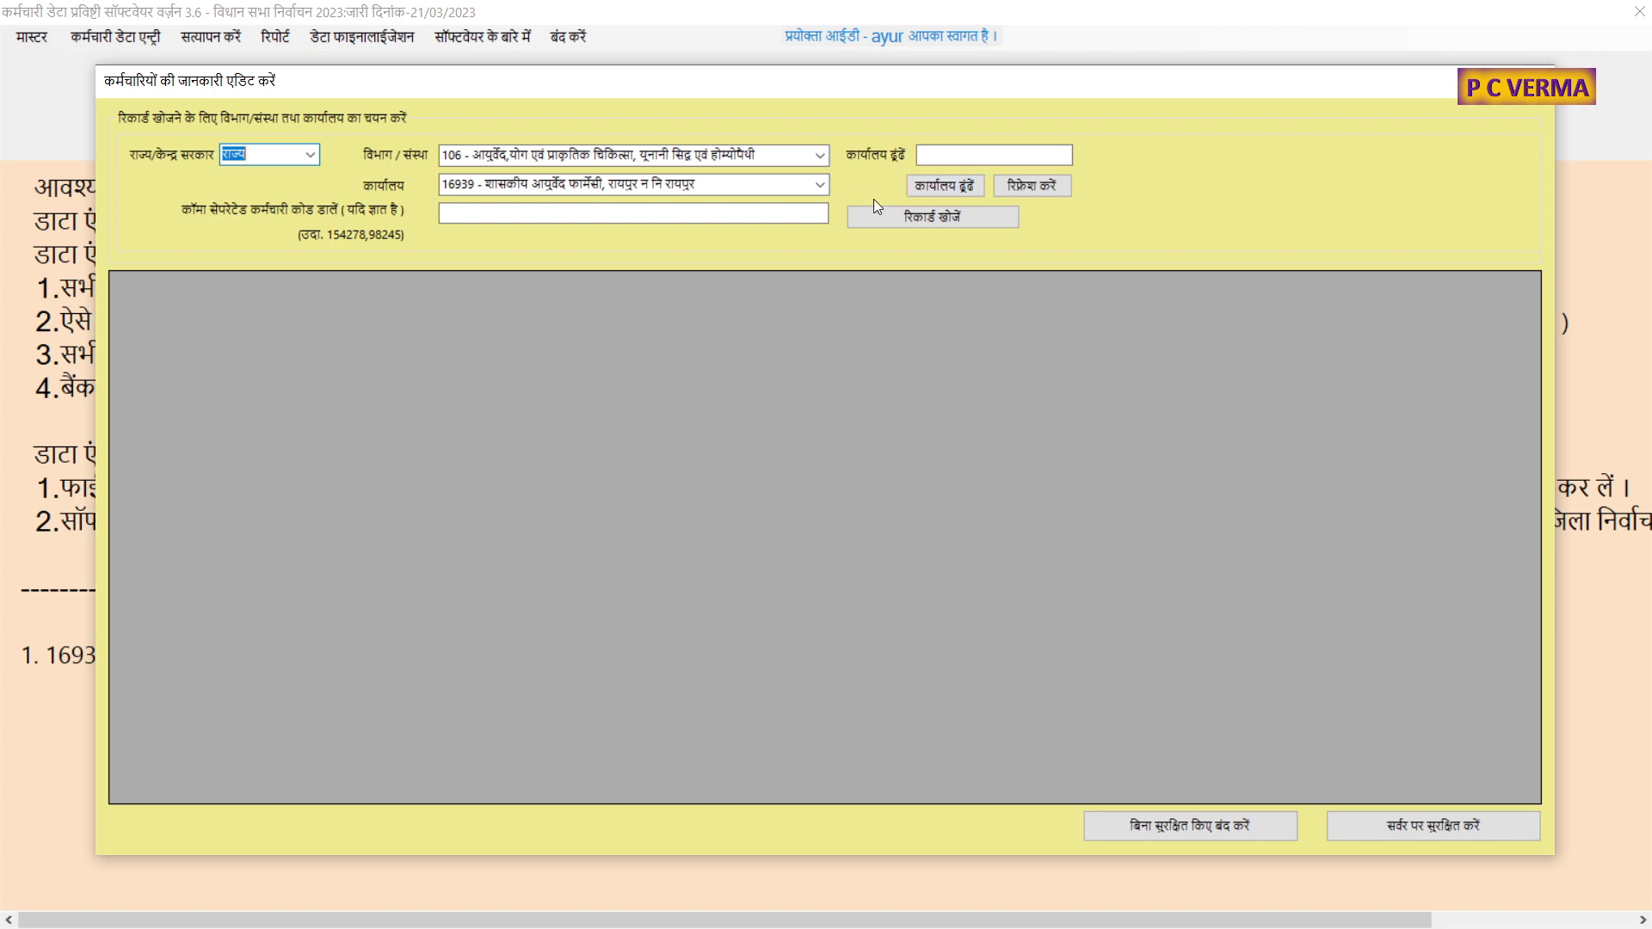
{"action": "left_click", "coordinate": [899, 217]}
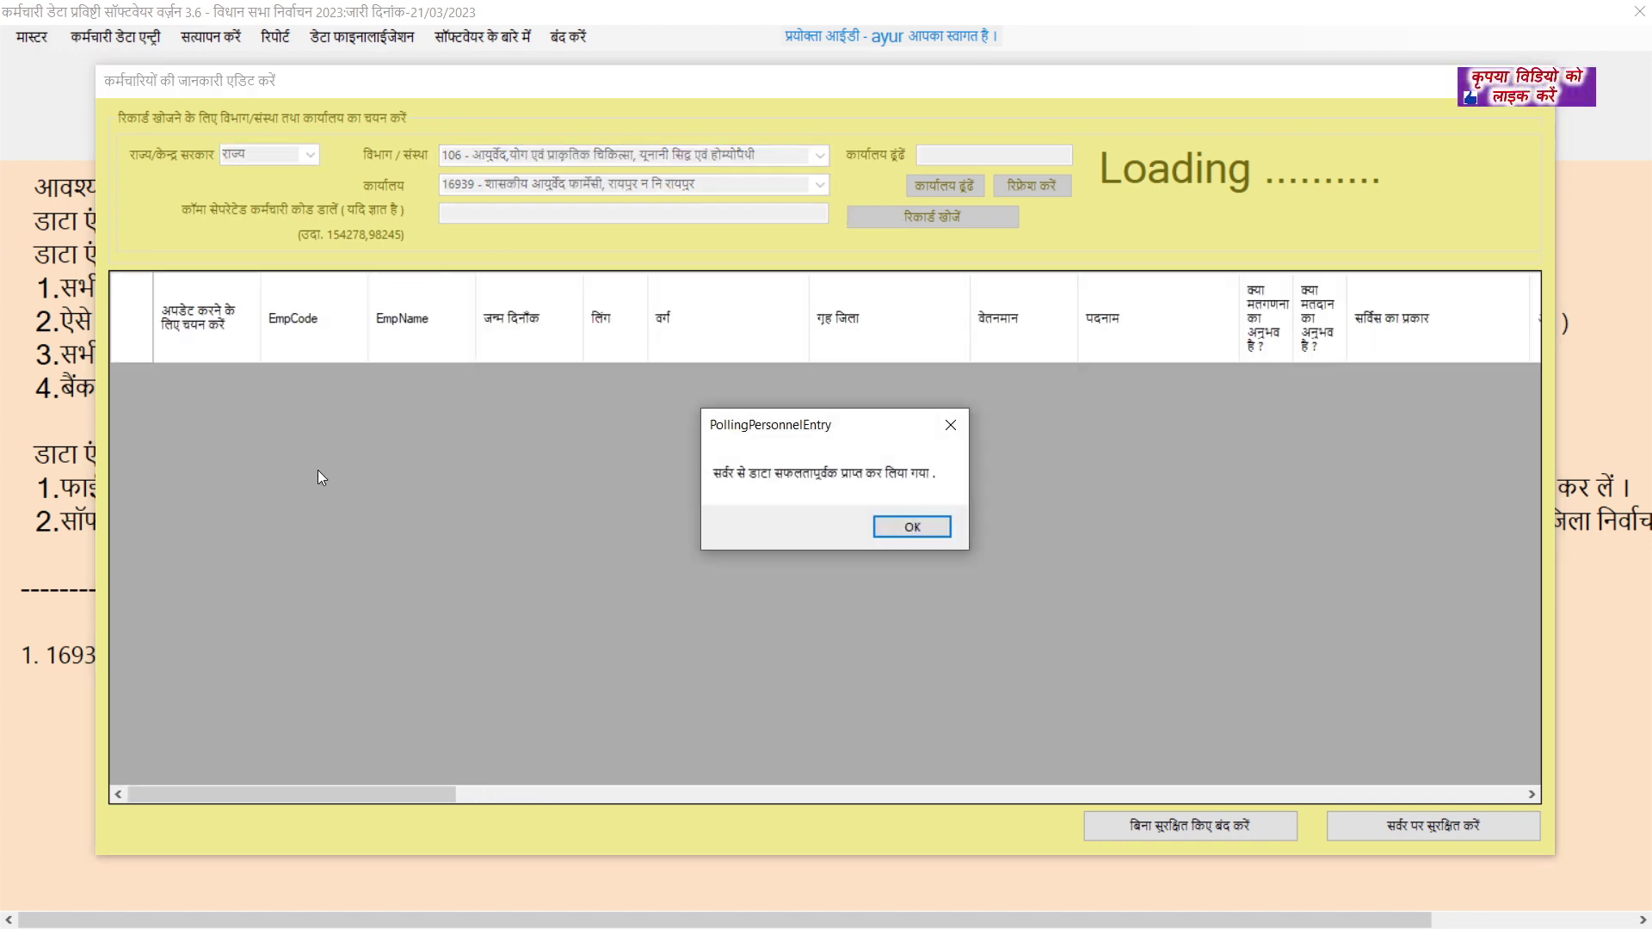
{"action": "left_click", "coordinate": [901, 533]}
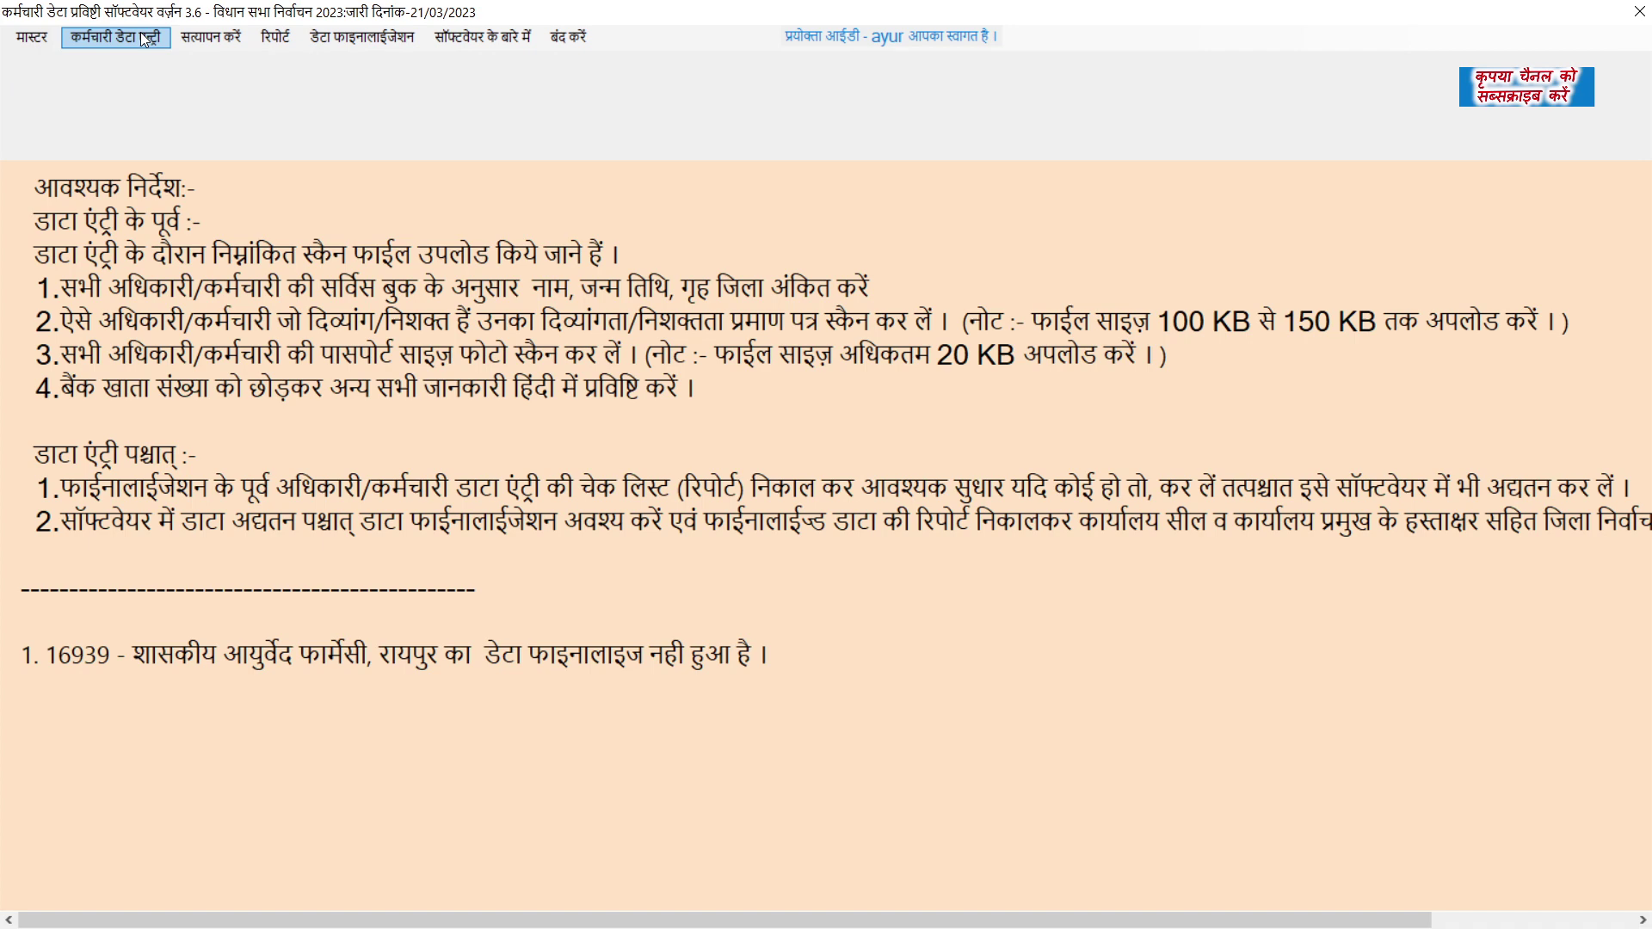
- Examine the data finalization form (डेटा फाइनालाईज करें) with its department and office selections, and close it without finalizing
{"action": "left_click", "coordinate": [145, 36]}
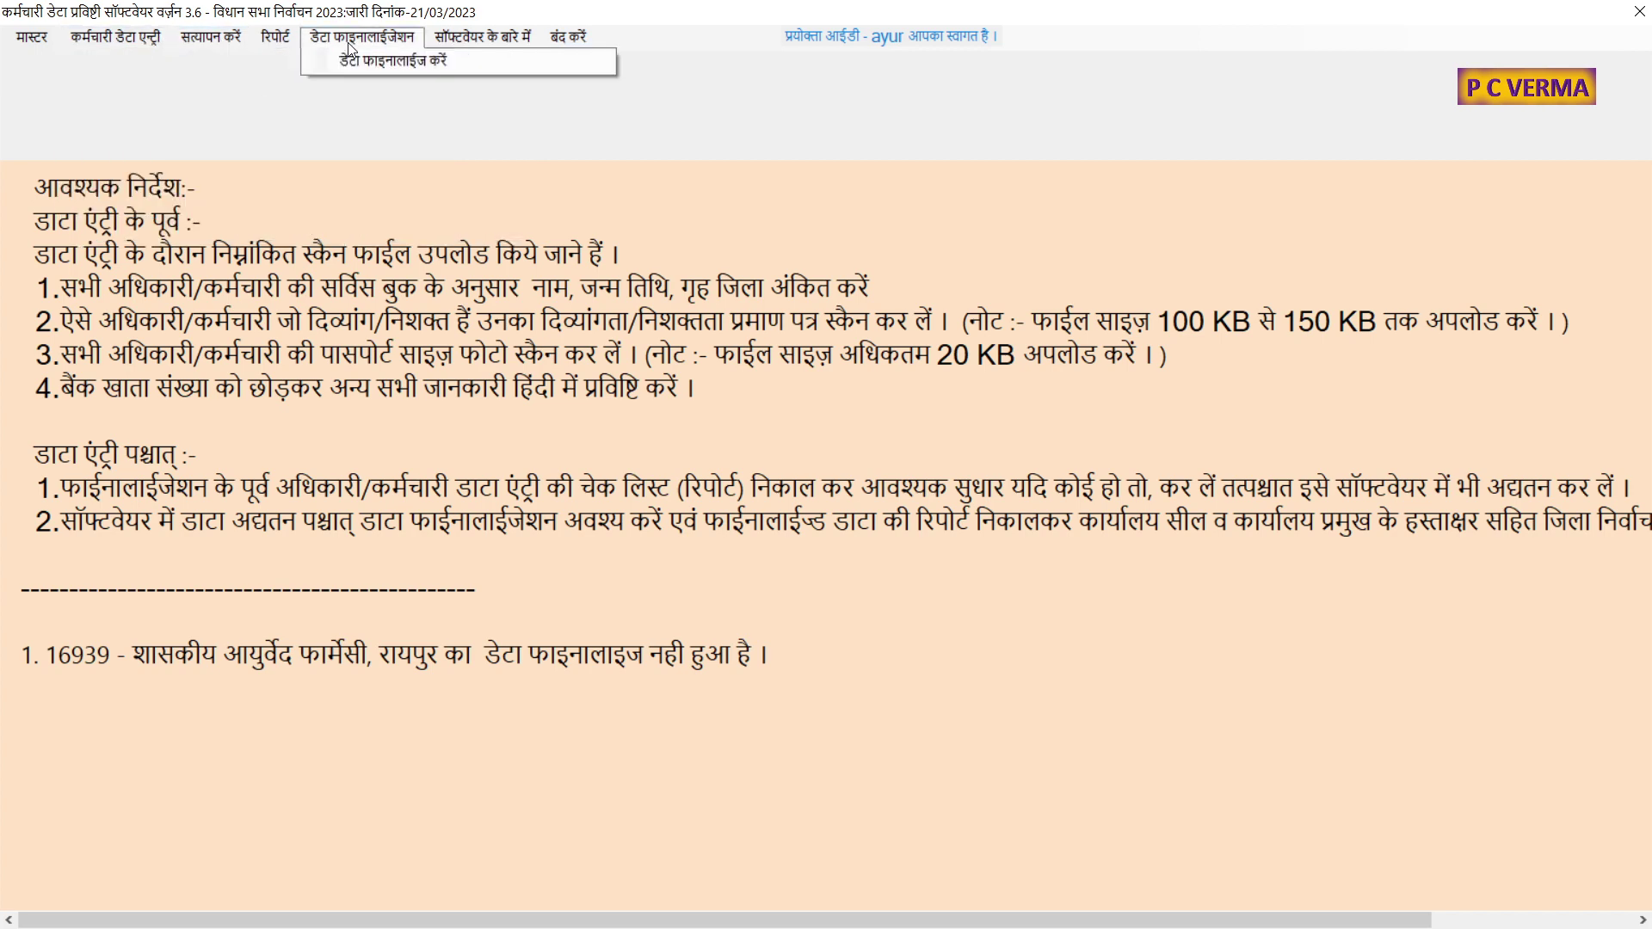
{"action": "left_click", "coordinate": [358, 60]}
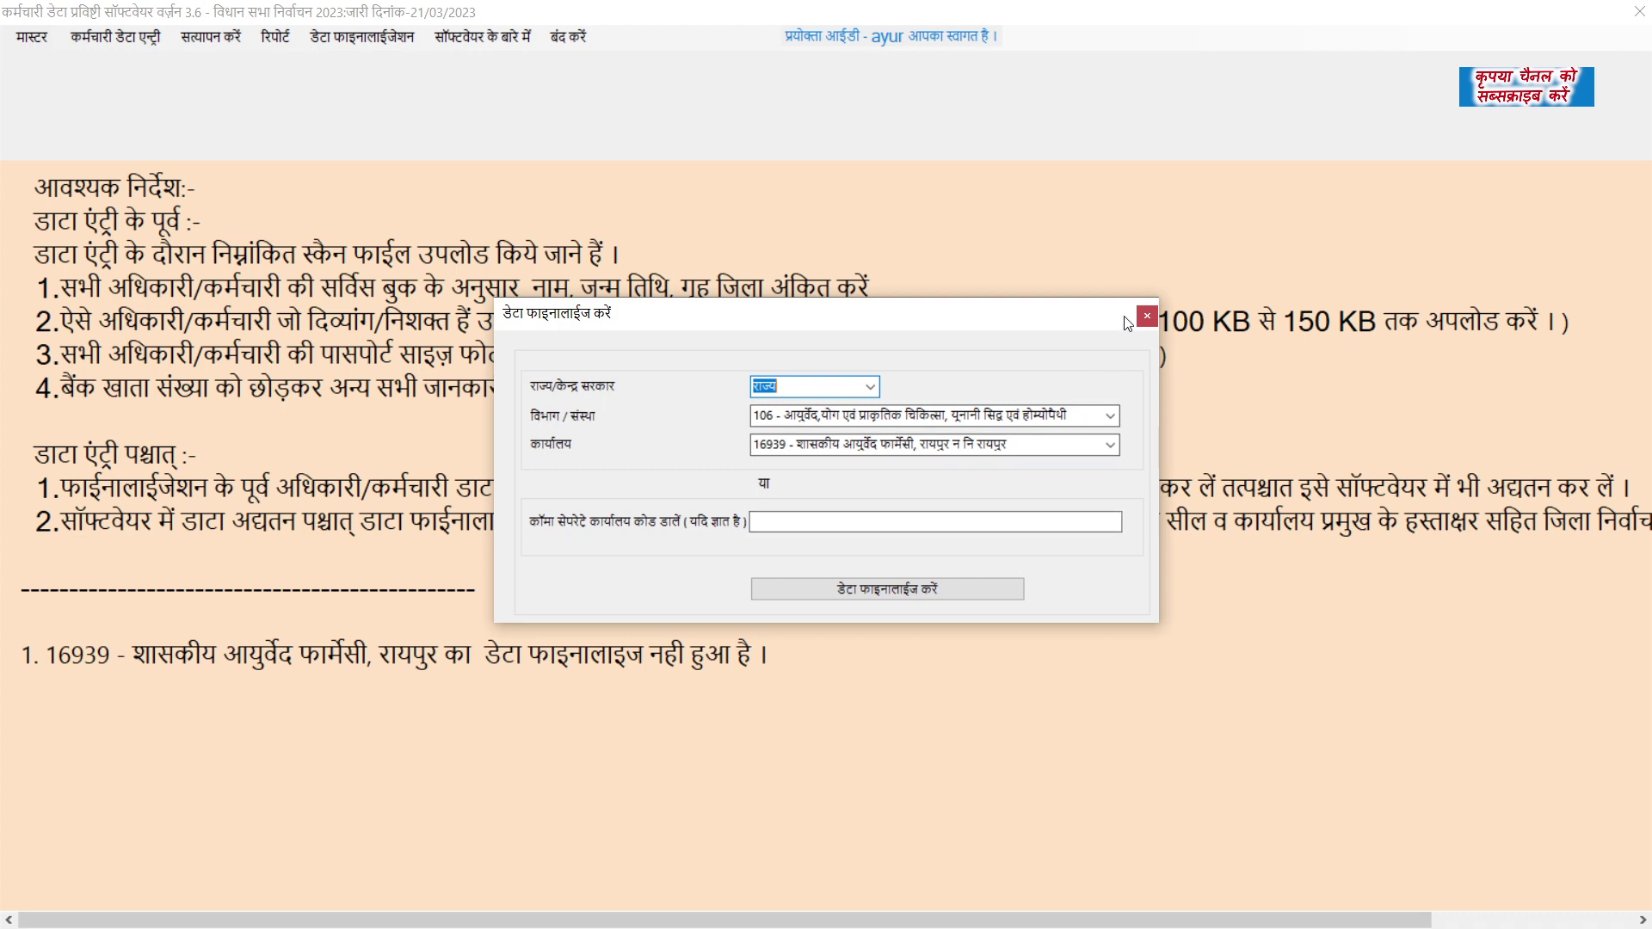
{"action": "left_click", "coordinate": [1147, 320]}
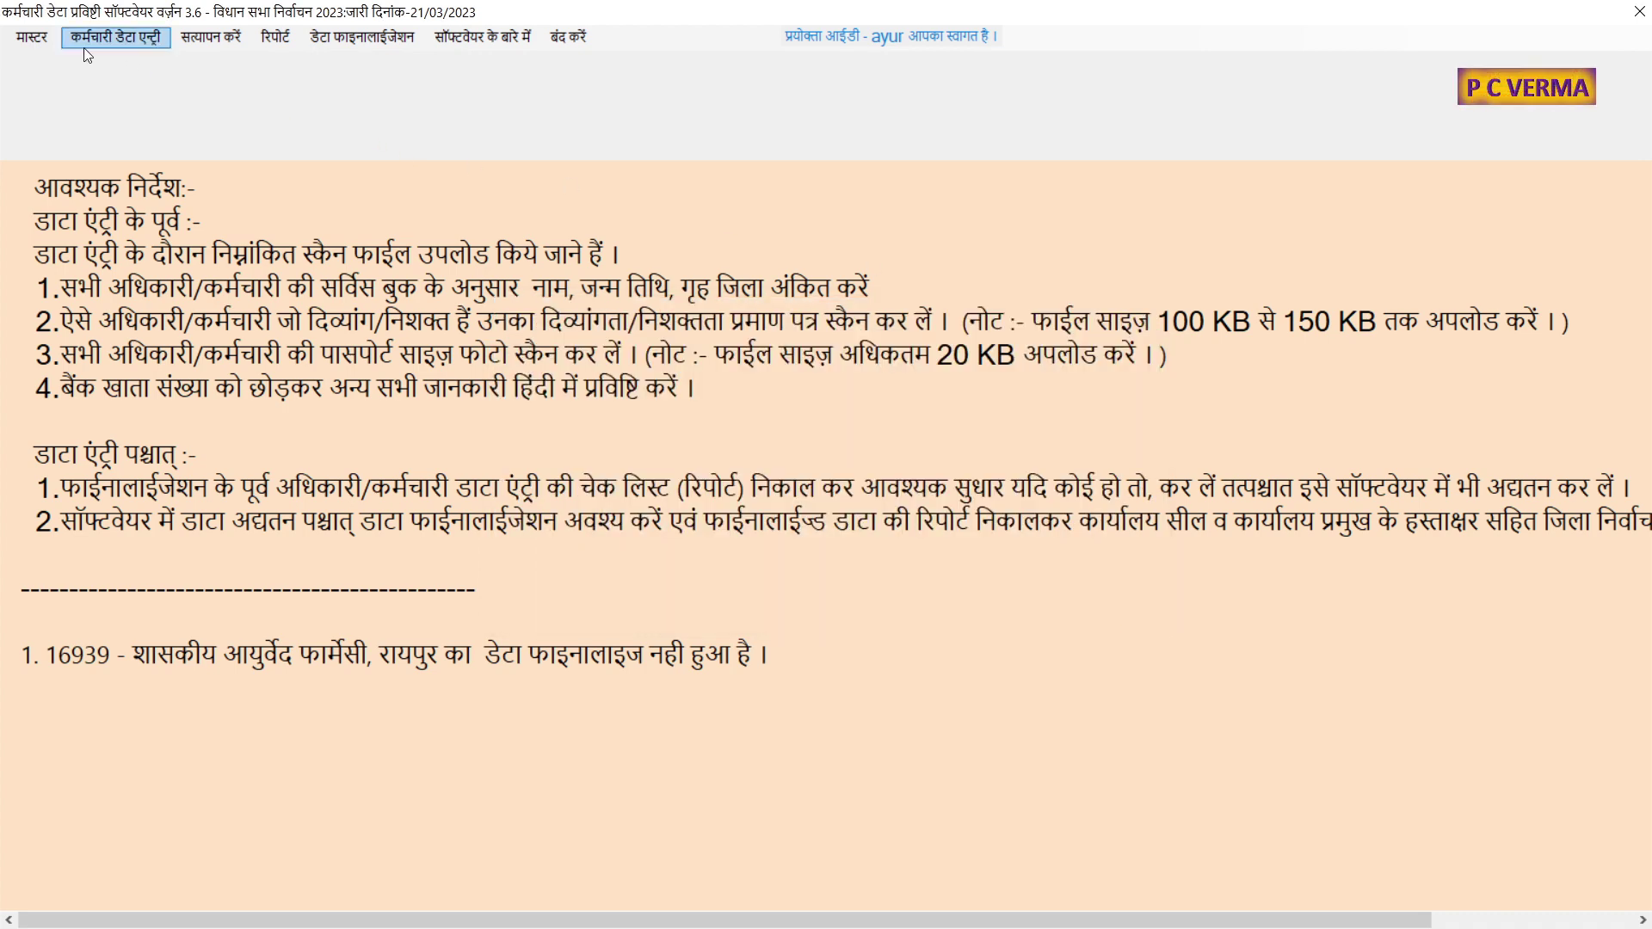